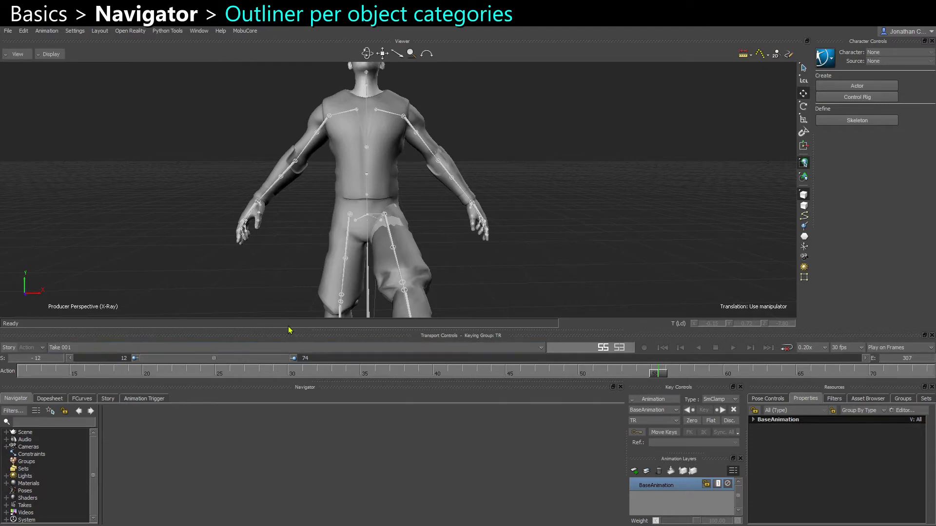
Step: Enlarge the Navigator area so that the complete list of object categories fits without scrolling
drag(296, 330, 262, 270)
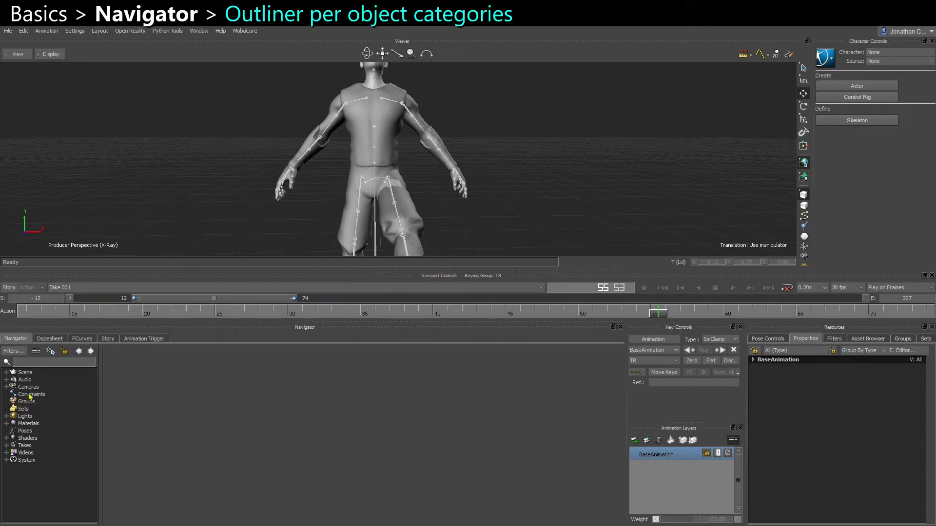
click(281, 212)
click(503, 182)
scroll(422, 164, down, 2)
scroll(403, 151, up, 1)
mouse_move(404, 154)
ctrl+shift+mouse_down()
mouse_move(382, 138)
mouse_move(373, 147)
mouse_move(410, 165)
ctrl+shift+mouse_up()
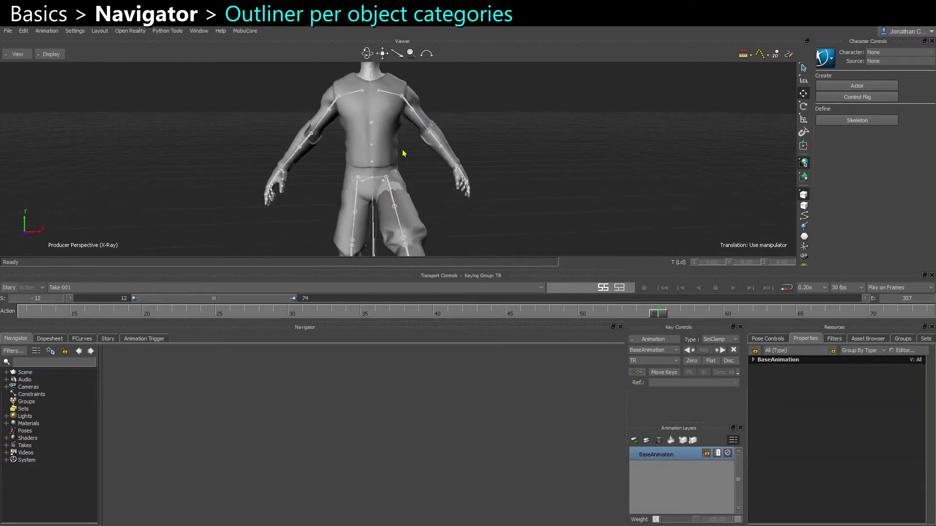
click(311, 153)
click(508, 150)
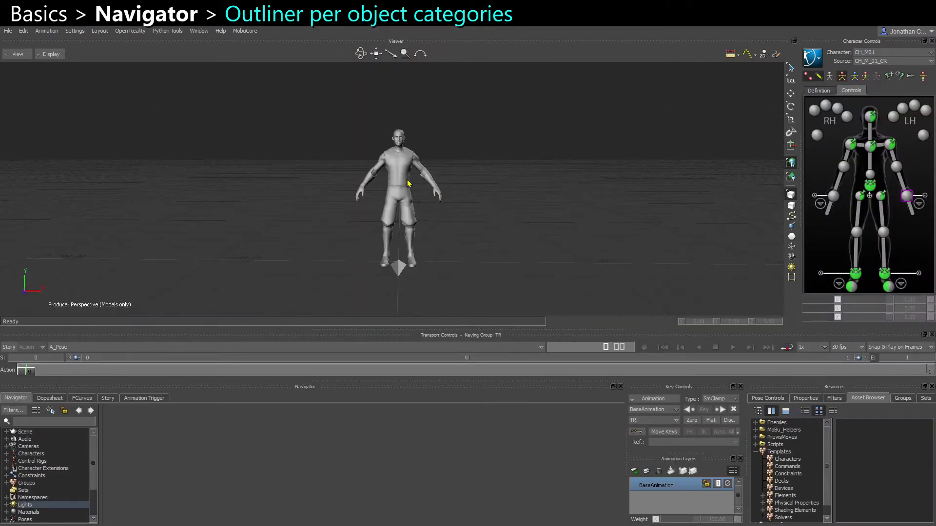
Step: In the CH_M01 scene, turn on X-Ray display and select the character's chest effector for translation
key(ctrl+a)
scroll(409, 171, up, 5)
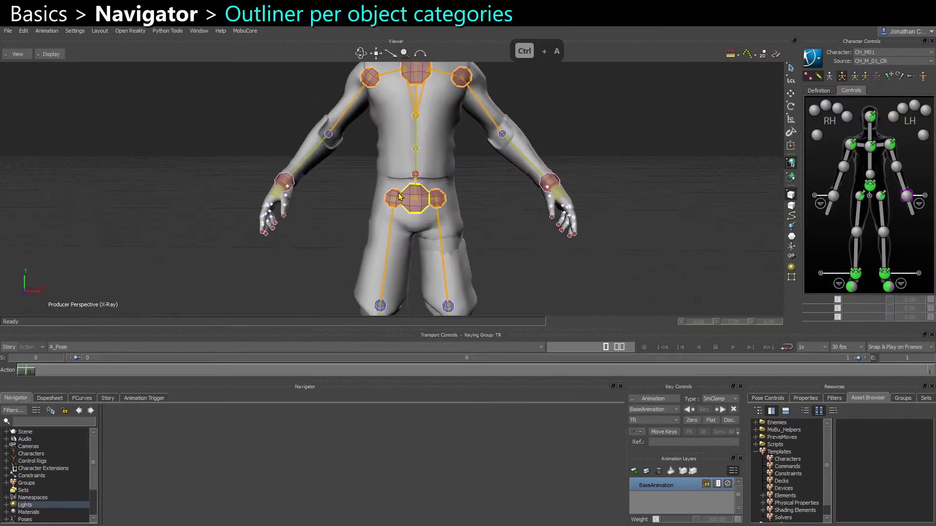
click(413, 161)
key(w)
mouse_move(406, 161)
mouse_down()
mouse_move(417, 163)
mouse_move(408, 160)
mouse_up()
key(ctrl+z)
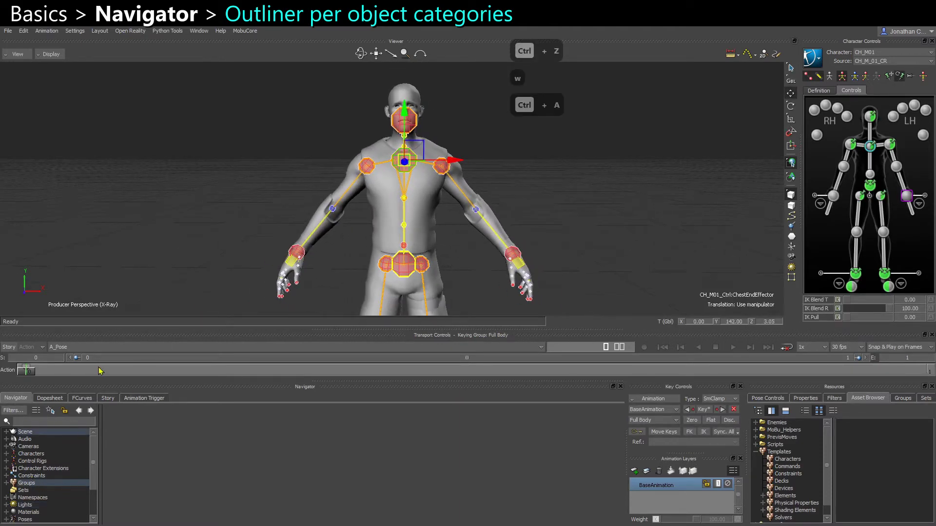
Step: Enlarge the Navigator and look inside the Characters, Control Rigs, Character Extensions and Poses categories
drag(90, 330, 89, 250)
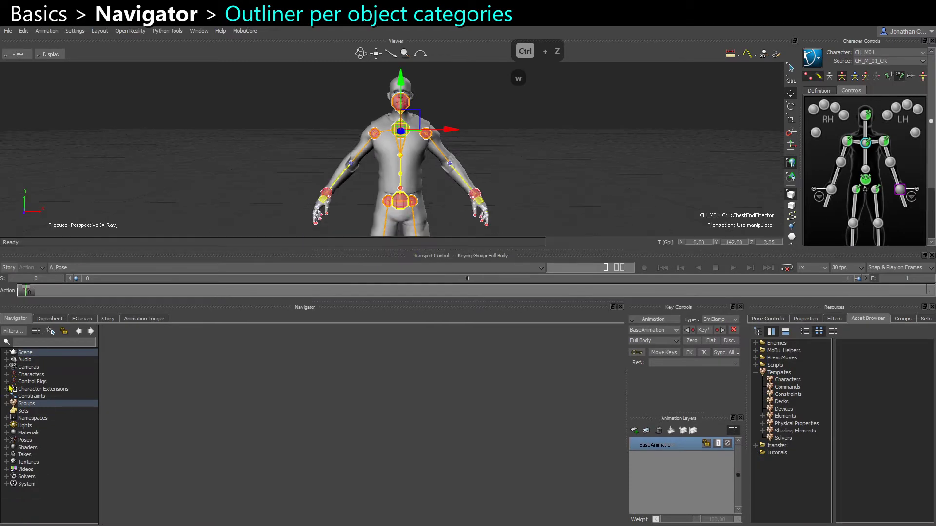
click(6, 375)
click(6, 375)
click(6, 382)
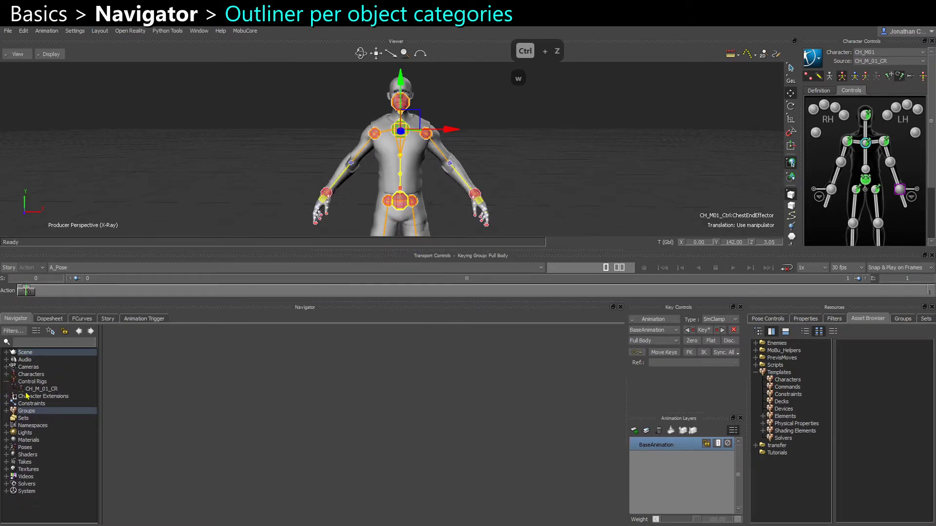
click(6, 381)
click(6, 389)
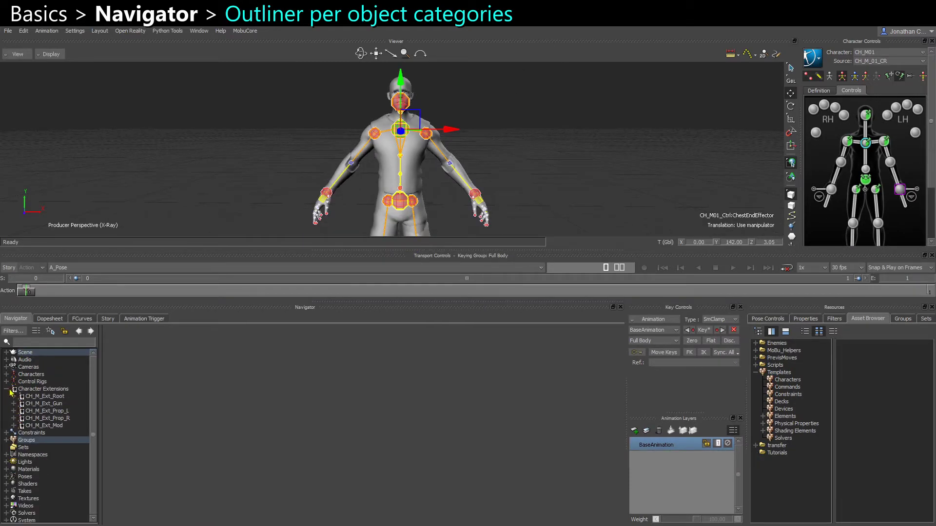
click(7, 389)
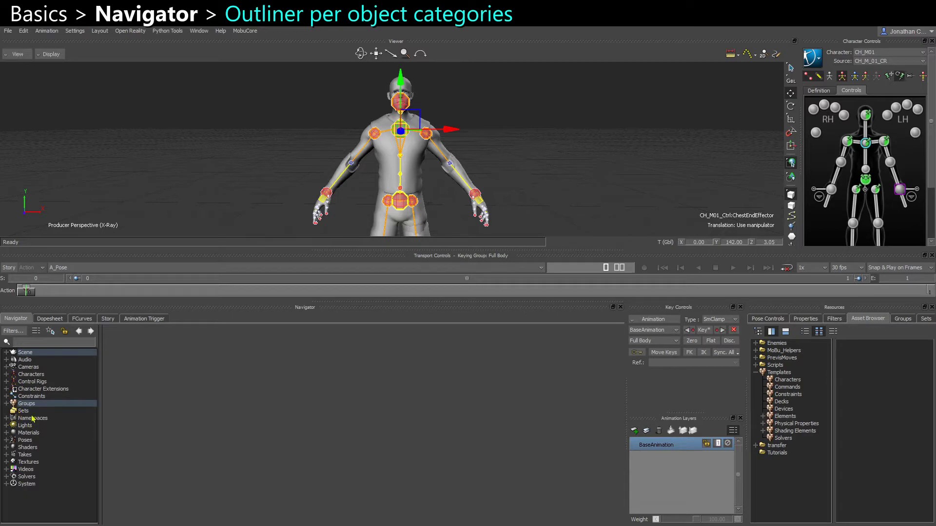
click(6, 440)
click(6, 381)
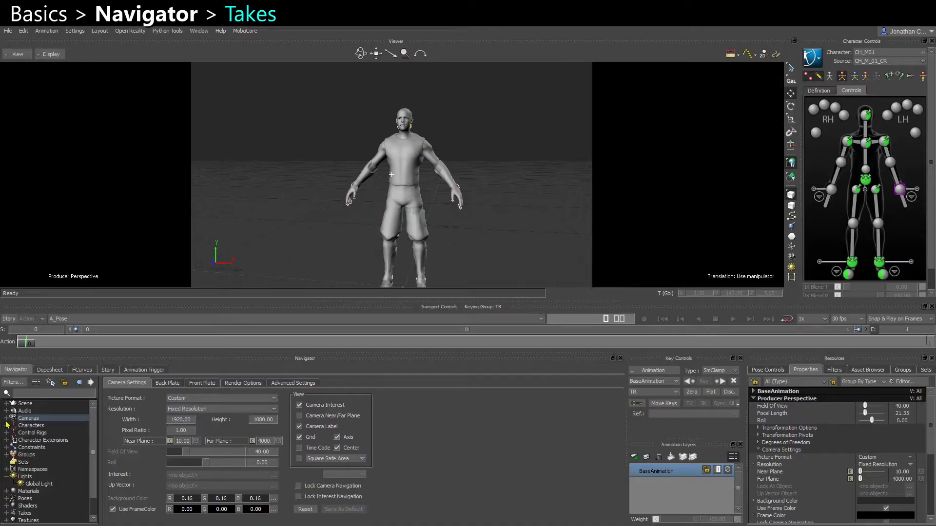
Step: Expand the Takes category, make Rig the current take and scrub its timeline to frame 9
click(6, 513)
scroll(49, 494, down, 3)
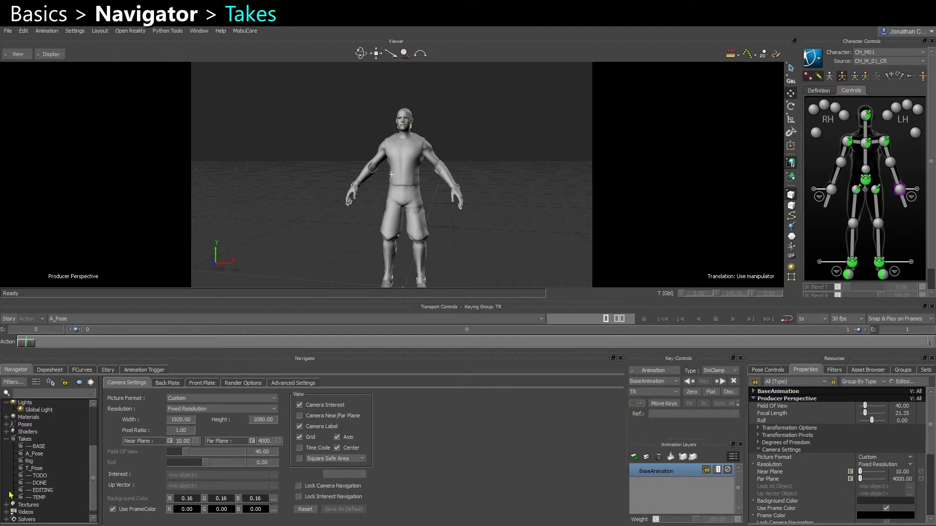
click(38, 453)
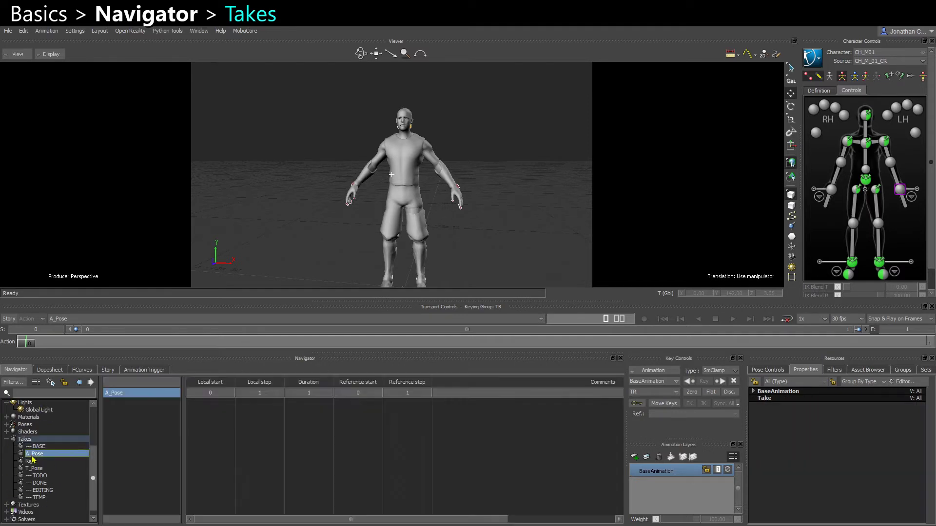
click(31, 461)
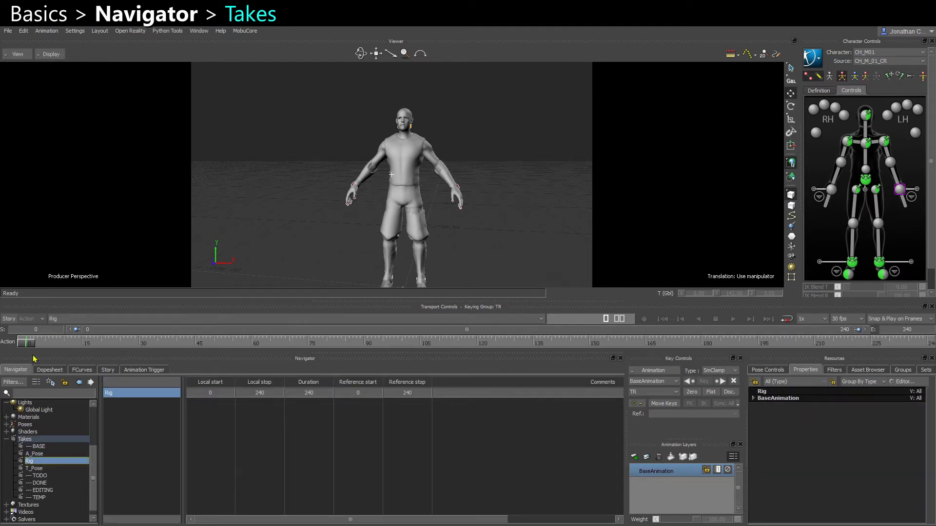
drag(24, 347, 60, 347)
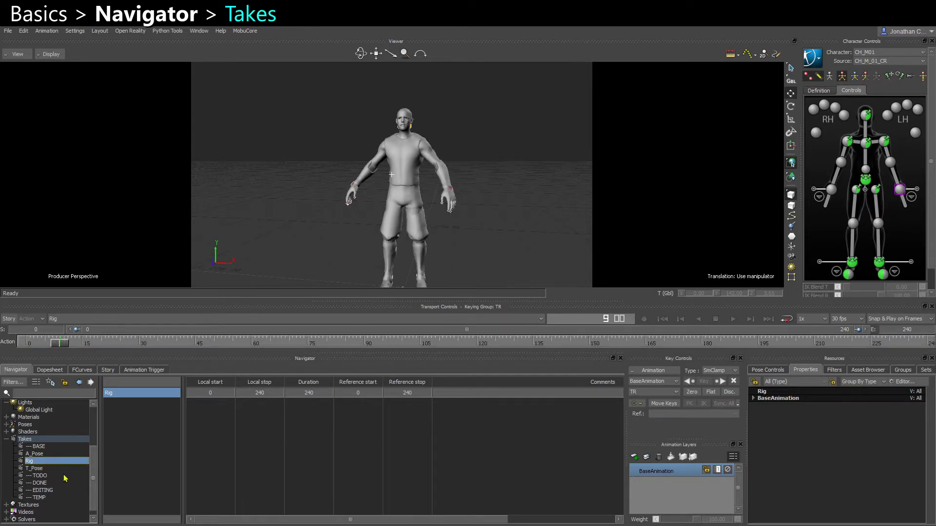
Step: Switch the current take between T_Pose and Rig, using the Transport Controls for the last change to T_Pose
click(34, 469)
click(29, 461)
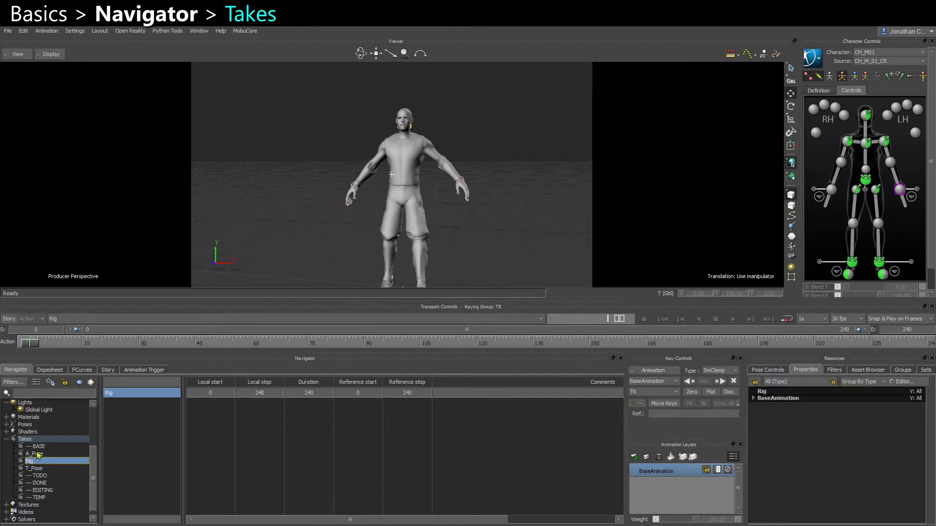
click(92, 319)
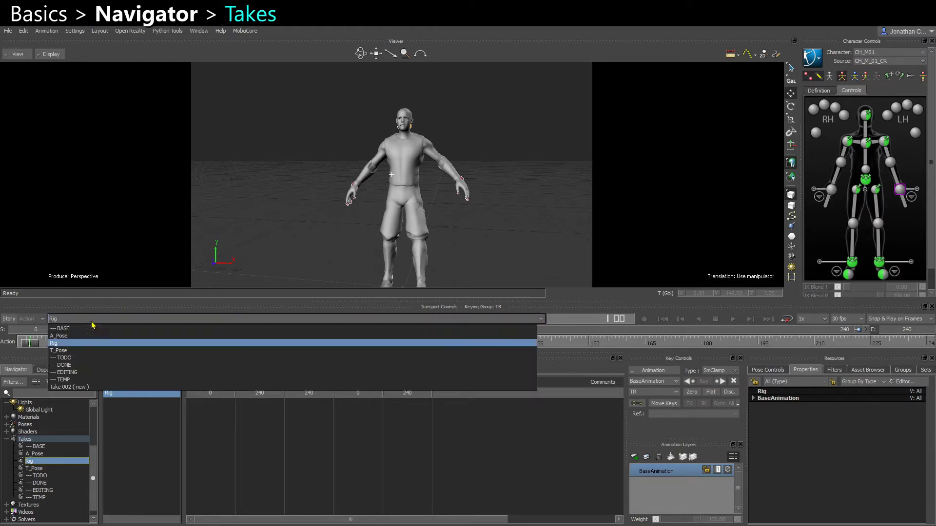
click(61, 350)
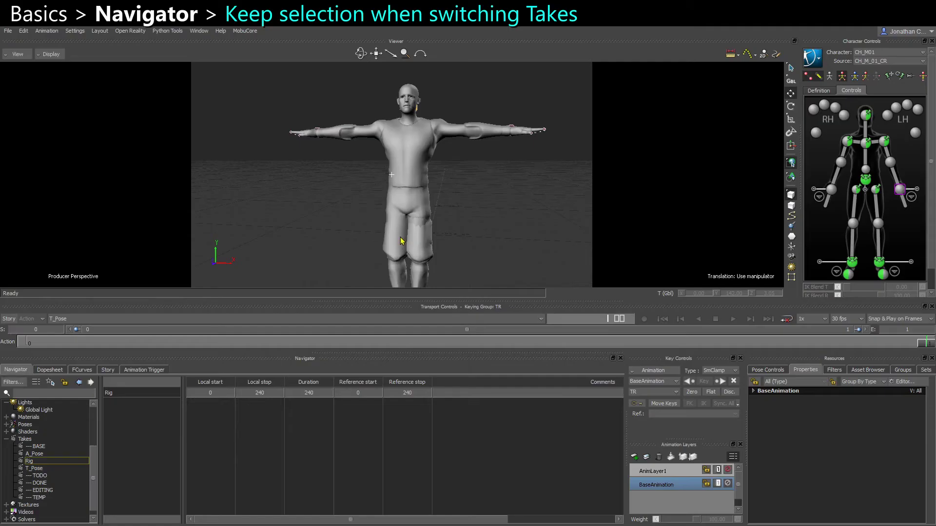
Step: Turn on X-Ray display for the T-posed character and select its LeftUpLeg control
key(ctrl+a)
key(ctrl+a)
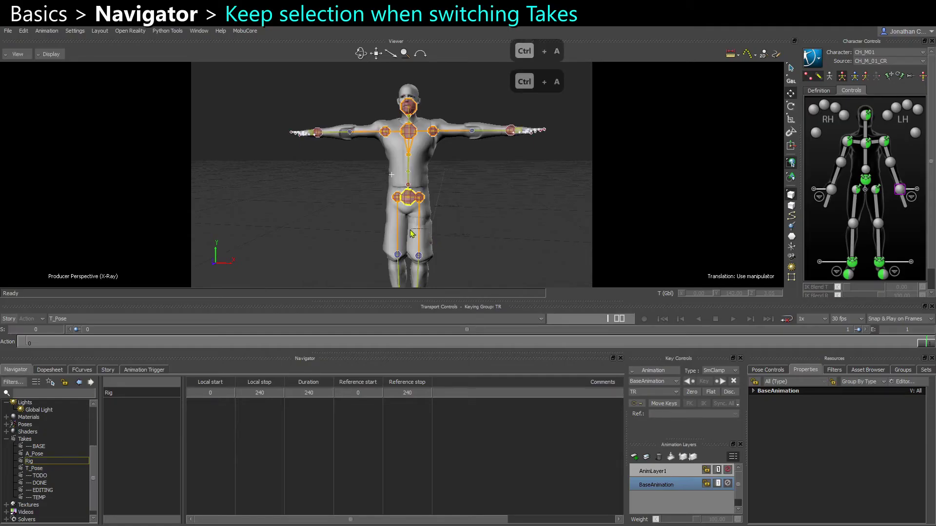
click(418, 248)
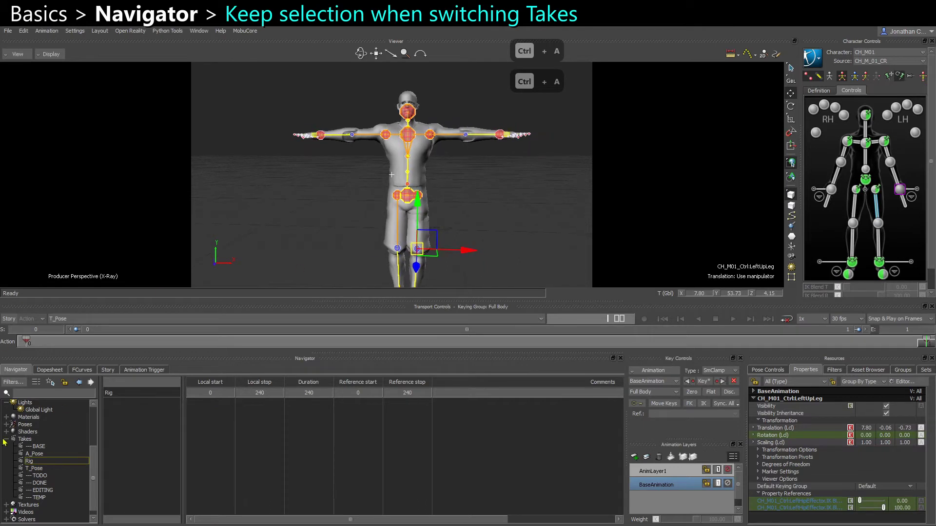
Step: Switch among the T_Pose, A_Pose and --- DONE takes from the Navigator, ending on T_Pose
click(35, 468)
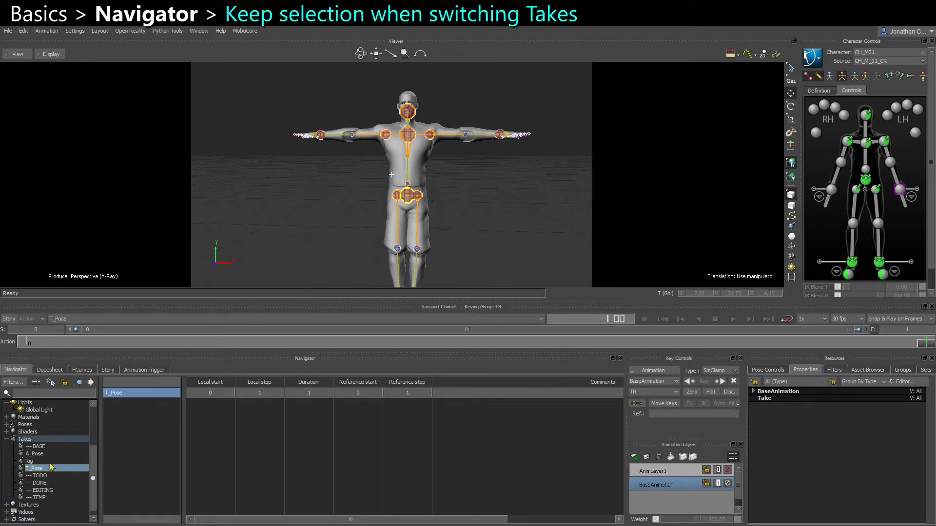
click(42, 477)
click(26, 457)
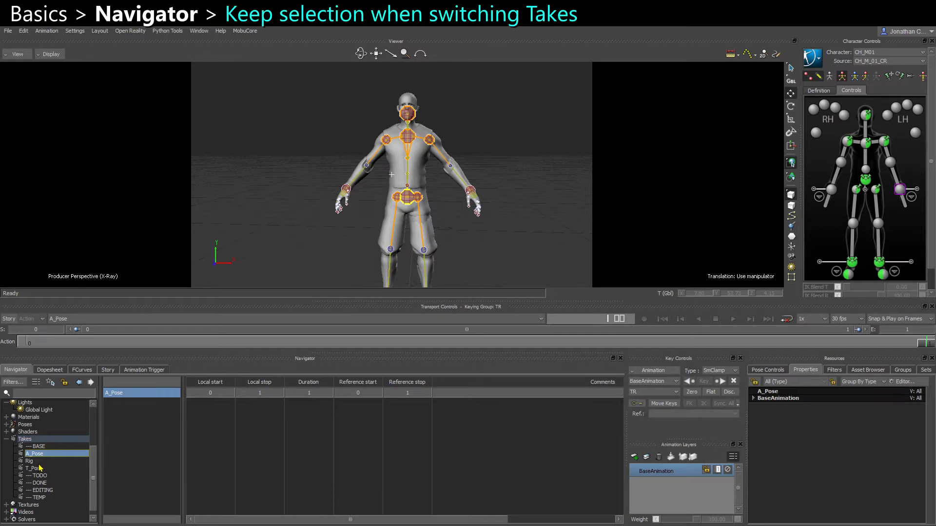
click(36, 469)
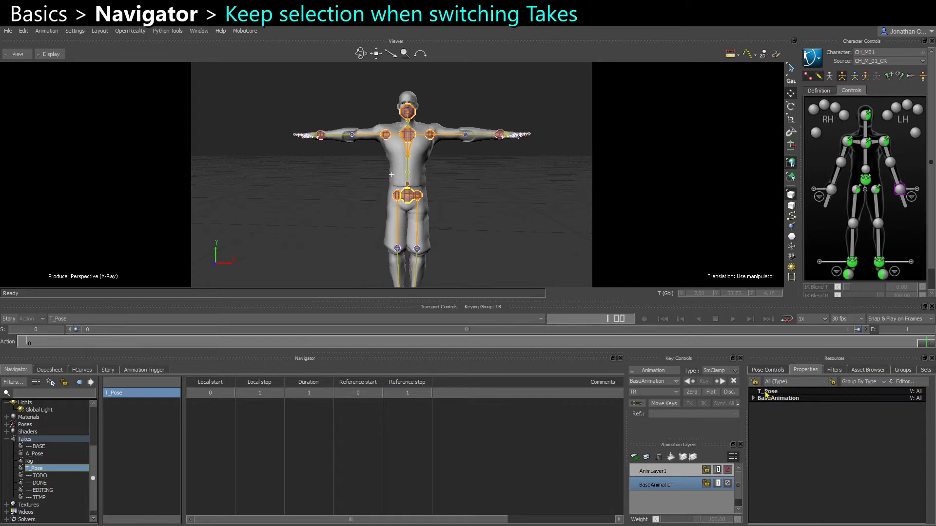
click(39, 483)
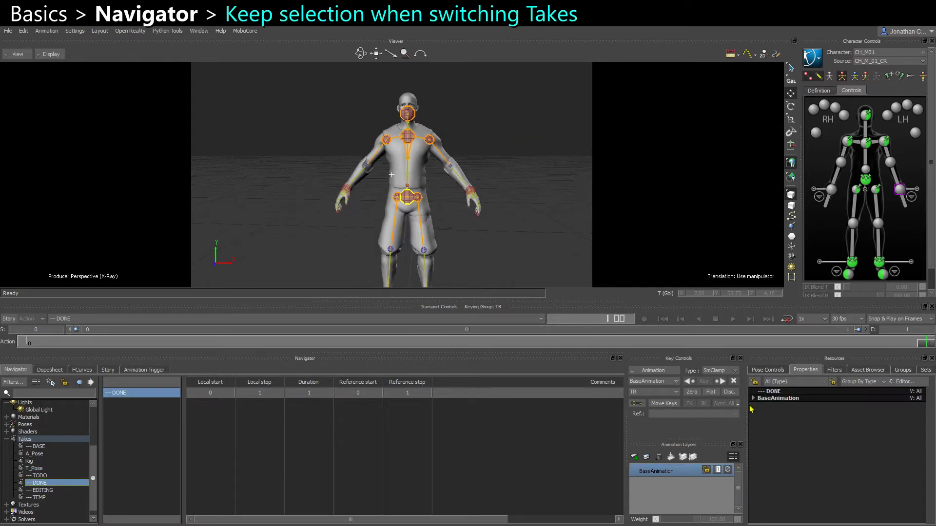
click(34, 468)
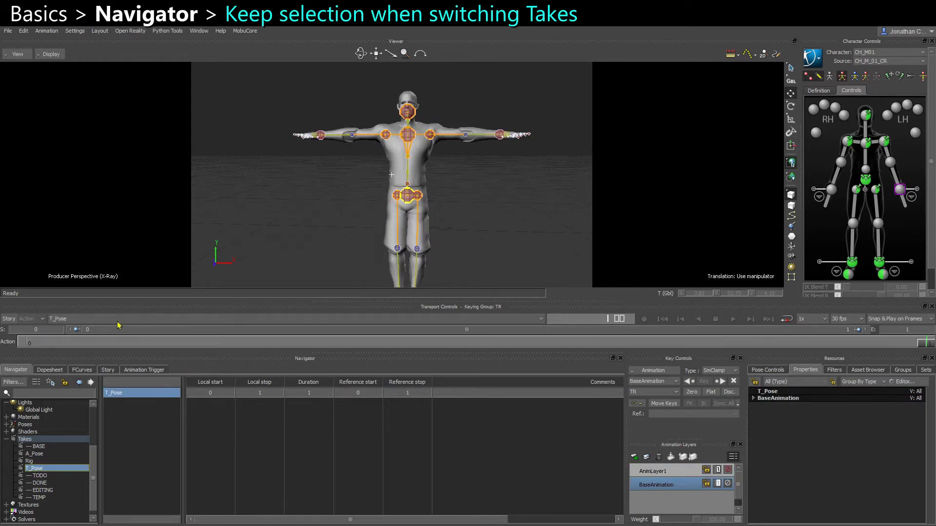
Step: Select the LeftUpLeg control again and switch between the Rig and T_Pose takes from the Transport Controls, ending on Rig
click(415, 233)
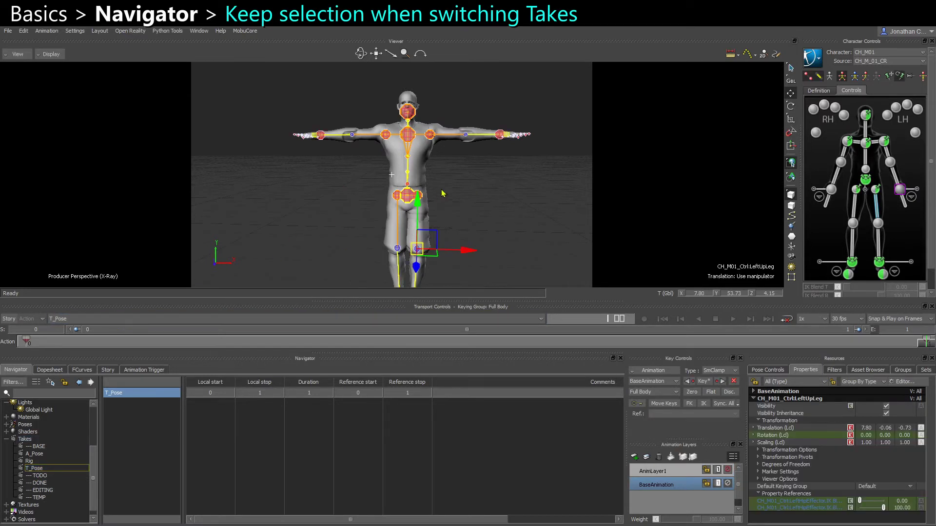
click(65, 320)
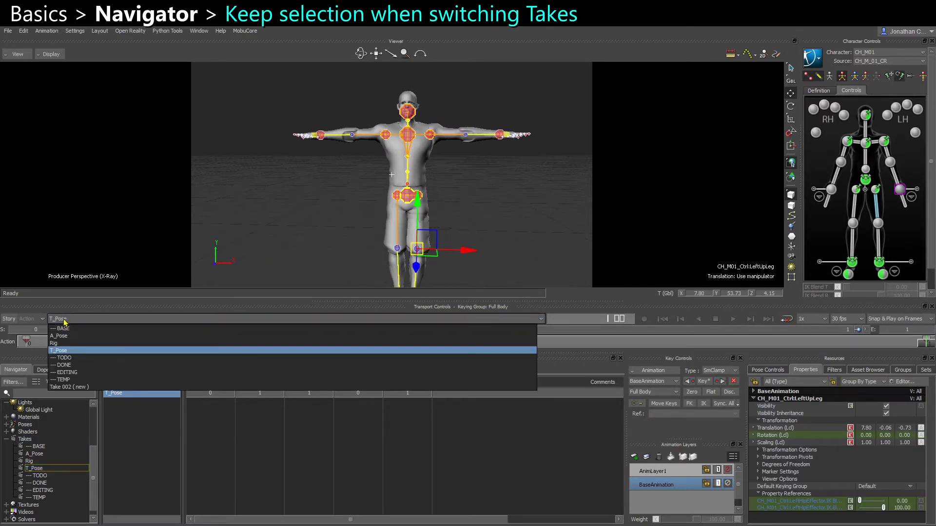
click(66, 348)
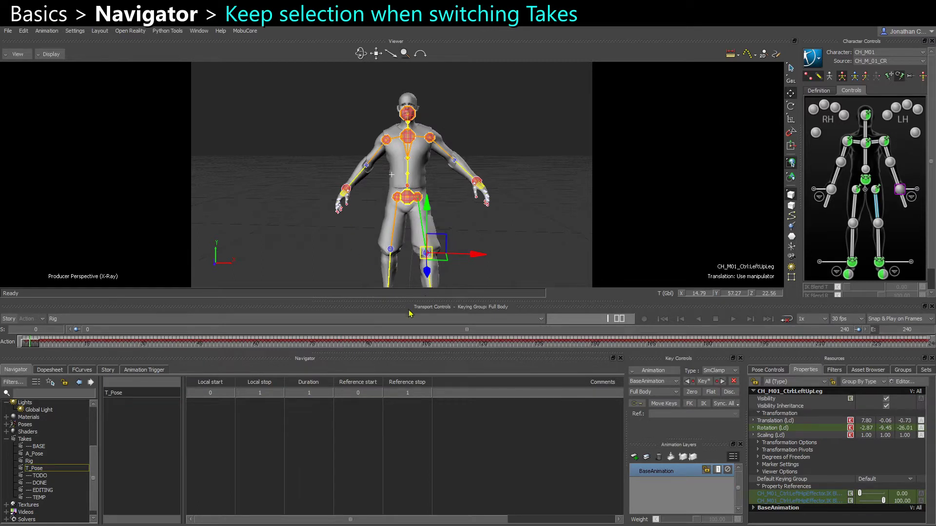
click(338, 321)
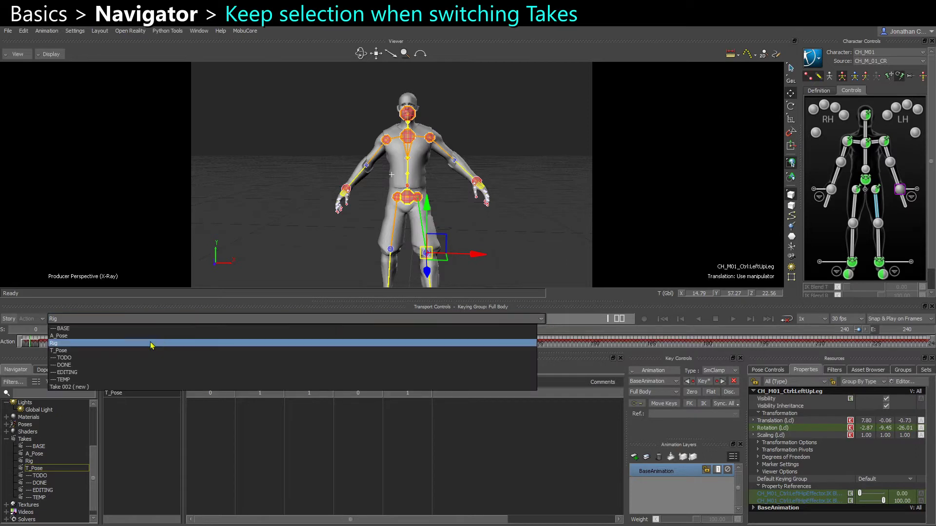
click(62, 349)
click(65, 321)
click(61, 342)
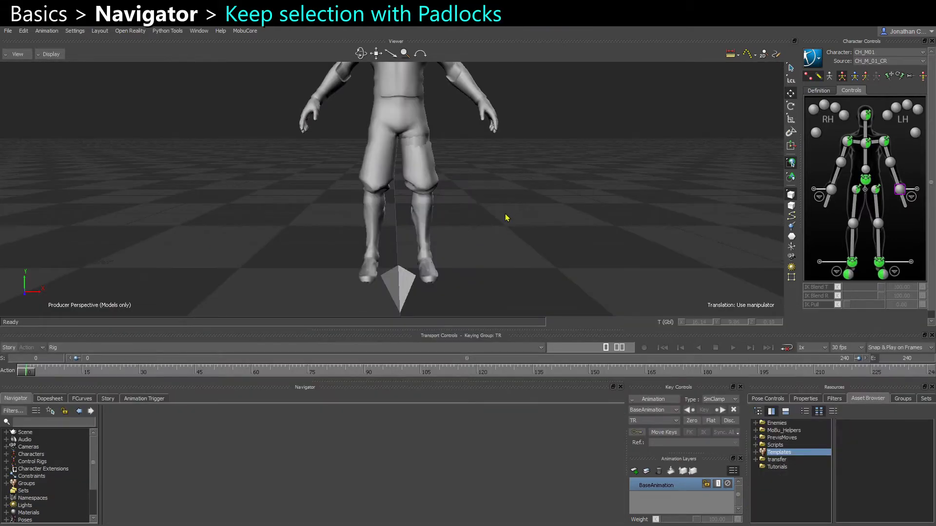
Step: Turn on X-Ray display, select the Root_CTL control at the character's feet and show its properties
key(ctrl+a)
click(399, 288)
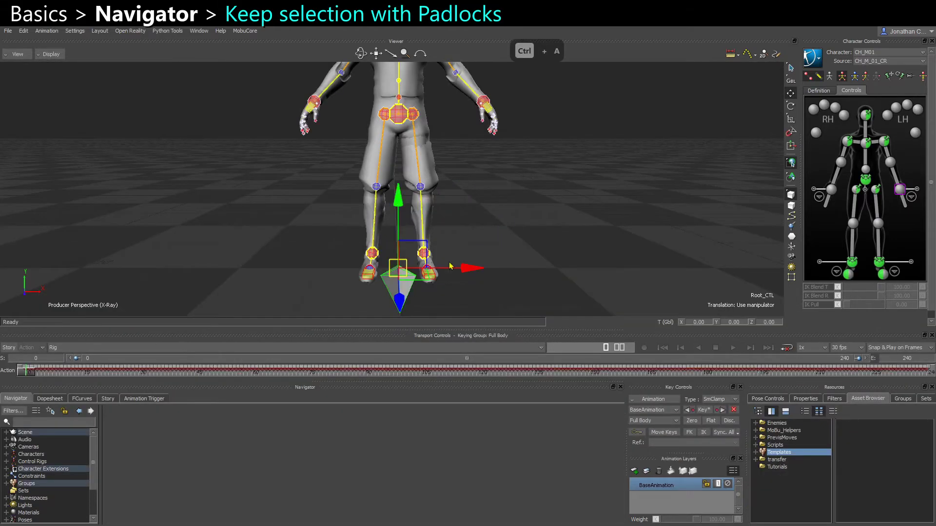
click(804, 398)
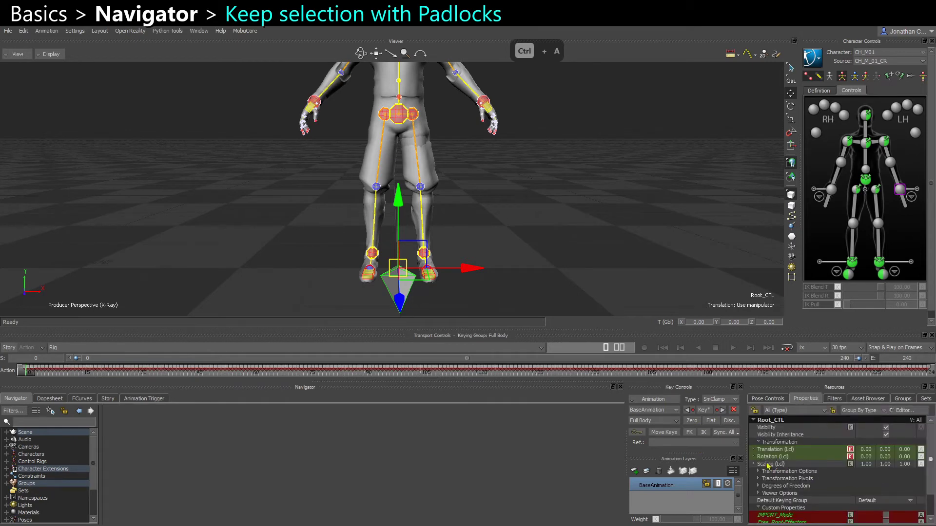
Step: Display the Translation and Rotation animation curves of Root_CTL in the FCurves editor
click(83, 399)
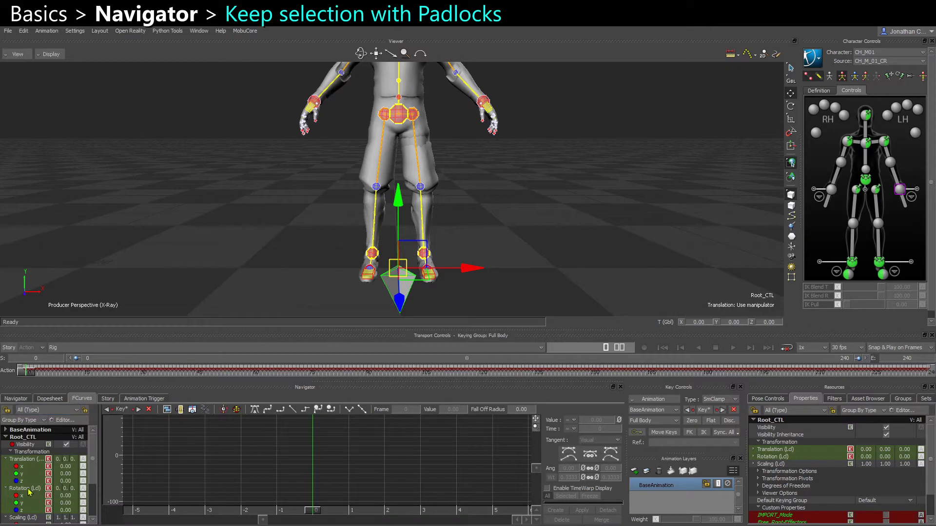
click(29, 490)
ctrl+click(30, 459)
ctrl+drag(373, 472, 286, 456)
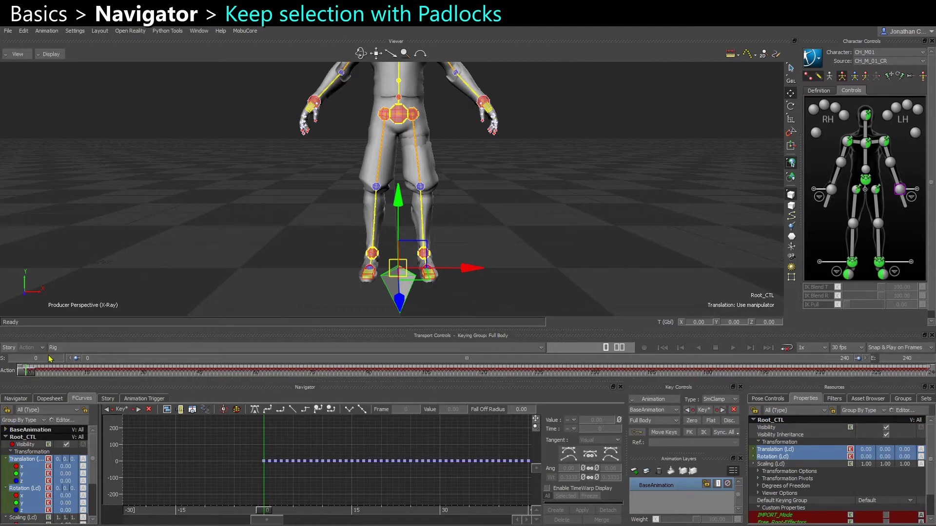
Step: Lock the FCurves and Properties displays on Root_CTL and clear the object selection in the viewer
click(7, 410)
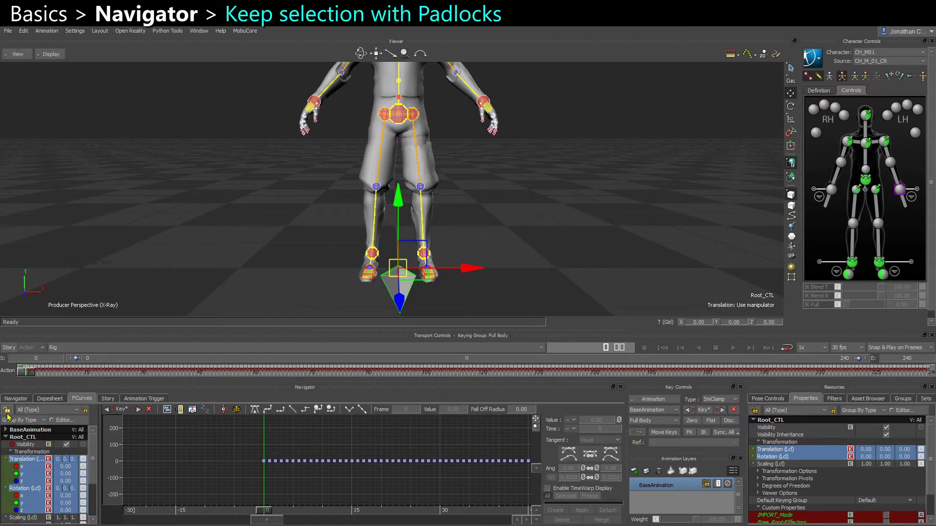
click(755, 413)
click(570, 239)
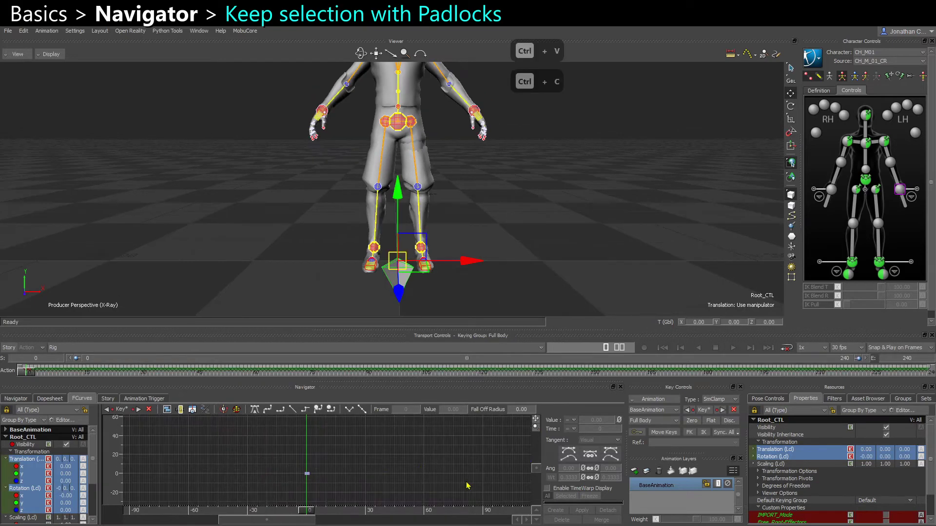
ctrl+drag(467, 485, 313, 470)
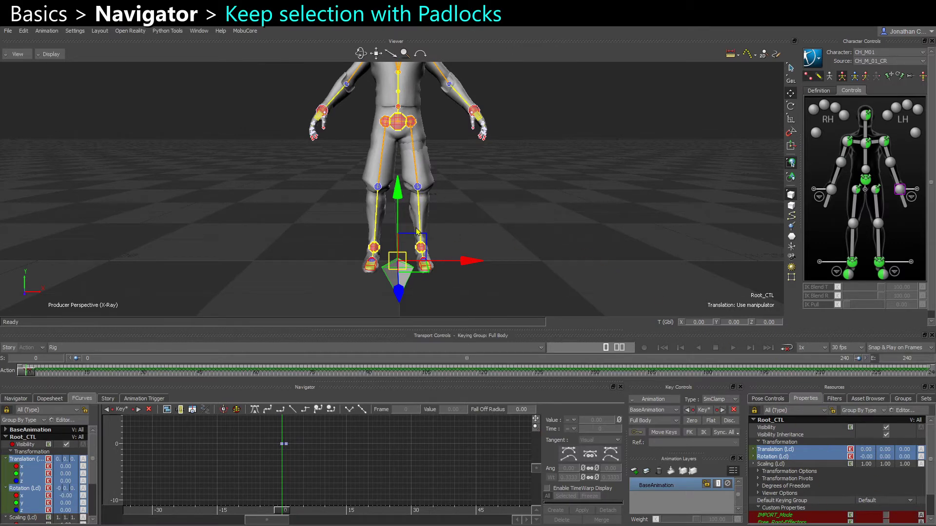
Step: Select the left ankle effector in the viewer and switch the locked Properties display from Root_CTL to this effector
scroll(429, 253, up, 2)
click(429, 266)
scroll(429, 266, up, 3)
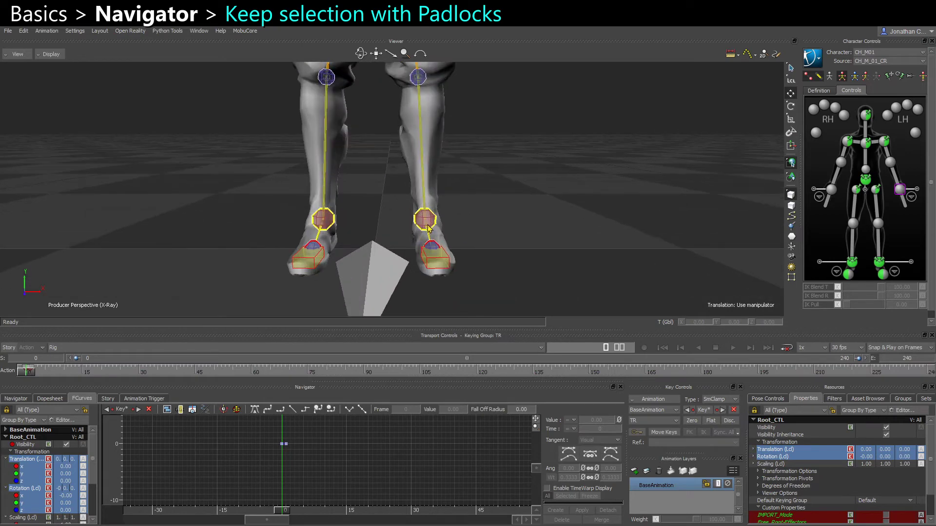
click(428, 223)
click(755, 410)
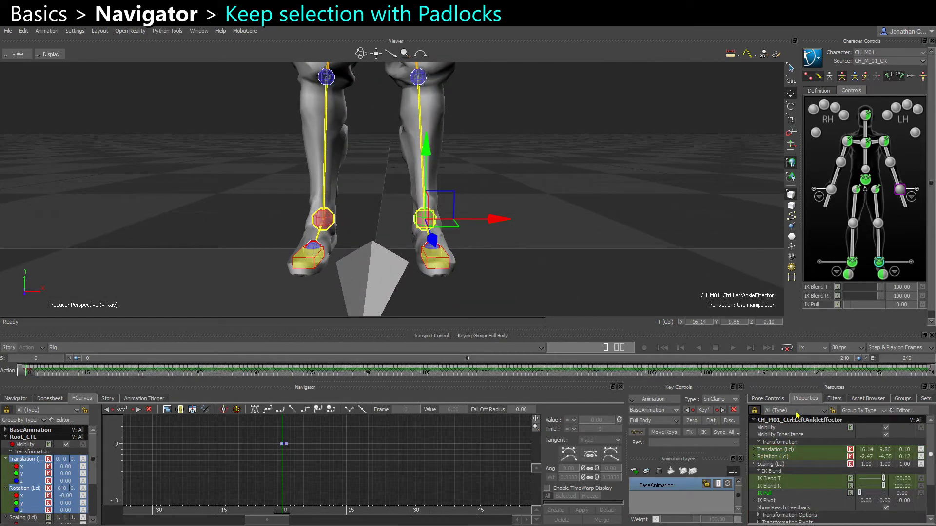
Step: Select the right ankle effector while Properties stays locked on the left one, and clear the selection in the viewer
click(323, 220)
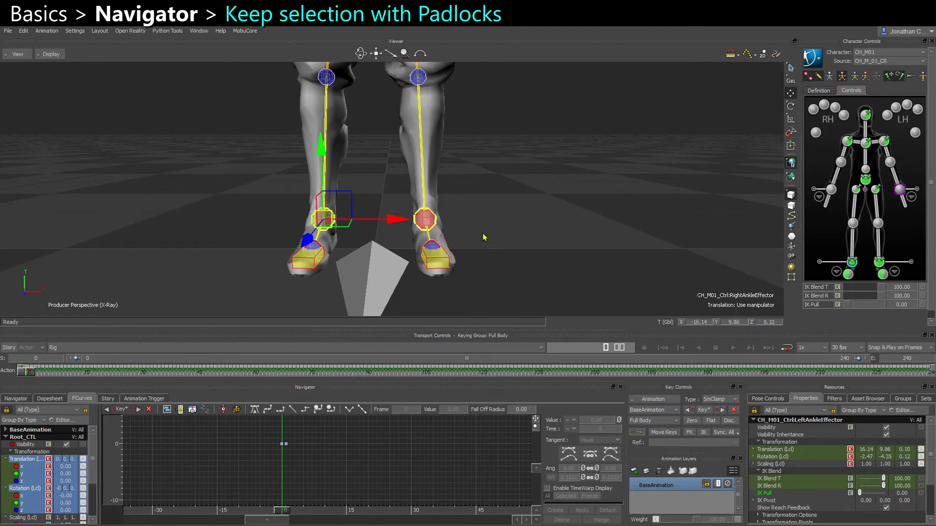
ctrl+shift+drag(485, 237, 390, 223)
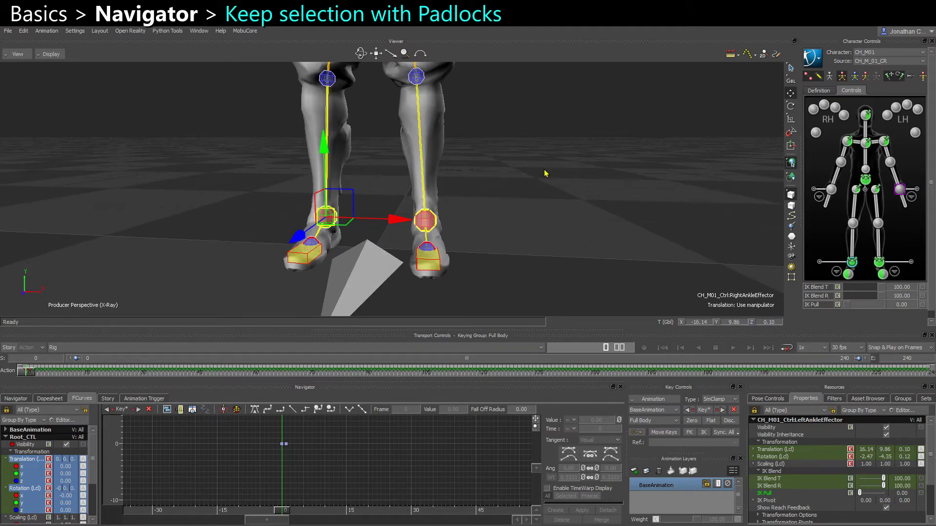
ctrl+shift+drag(586, 215, 583, 212)
click(580, 251)
ctrl+drag(580, 250, 514, 241)
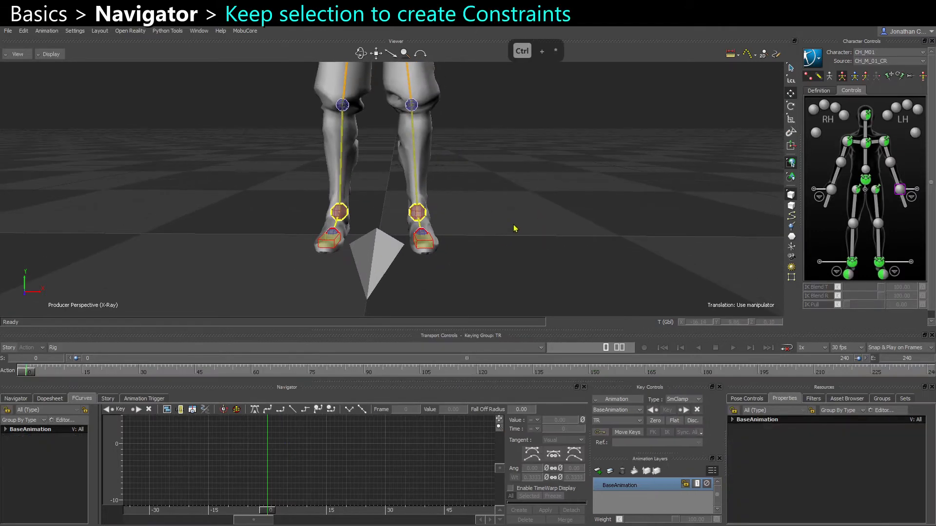
ctrl+shift+drag(514, 228, 521, 235)
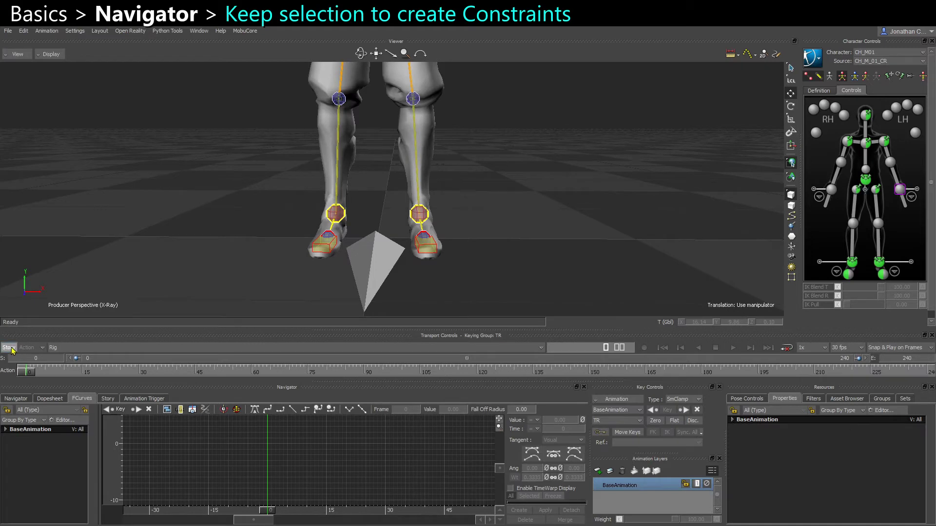
Step: Insert a Parent/Child constraint under Constraints in the Navigator
click(16, 398)
click(32, 476)
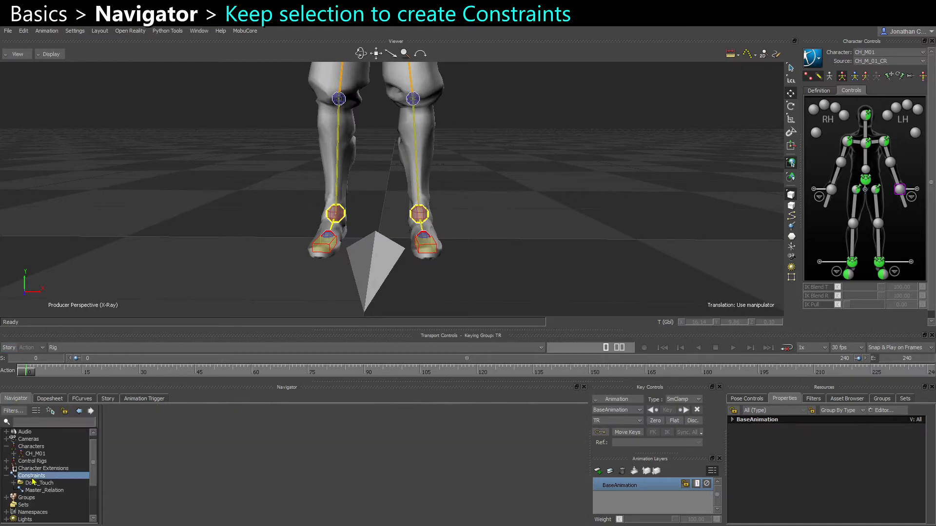
right_click(32, 478)
mouse_move(73, 407)
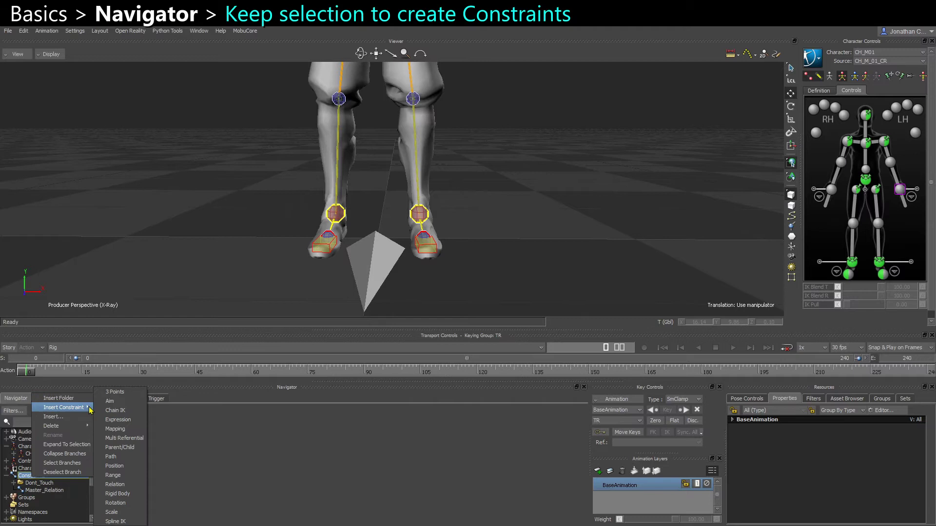
click(138, 455)
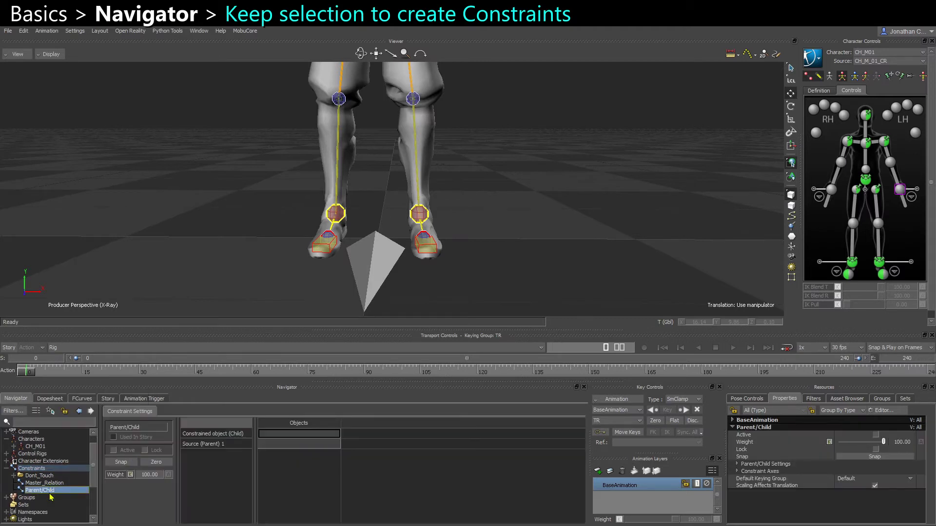
Step: Hide the character's IK effectors in the viewer and select the Hips control
mouse_move(394, 275)
ctrl+mouse_down()
mouse_move(345, 236)
mouse_move(340, 258)
ctrl+mouse_up()
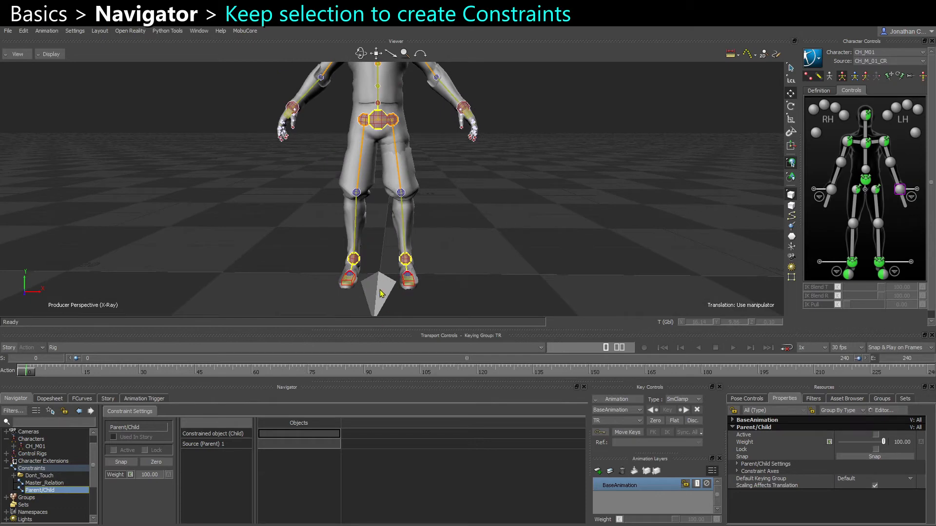
click(382, 293)
click(834, 222)
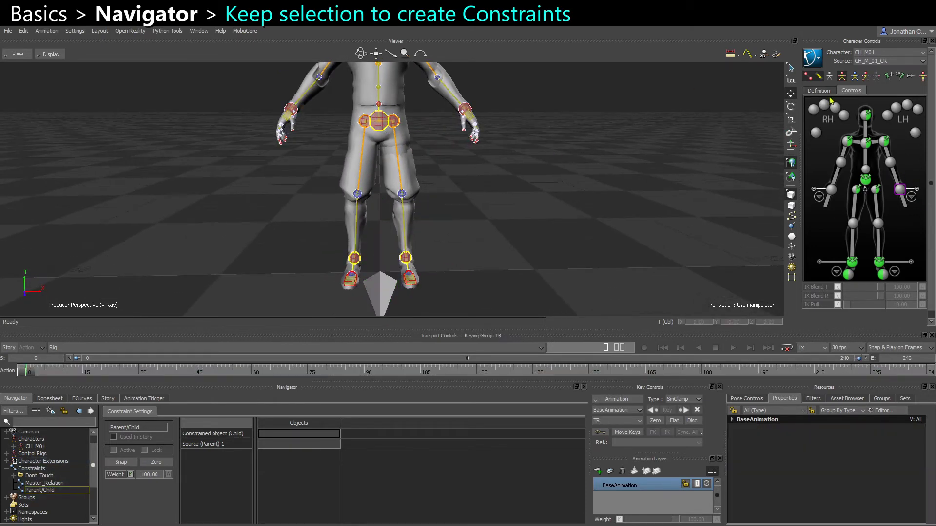
click(380, 124)
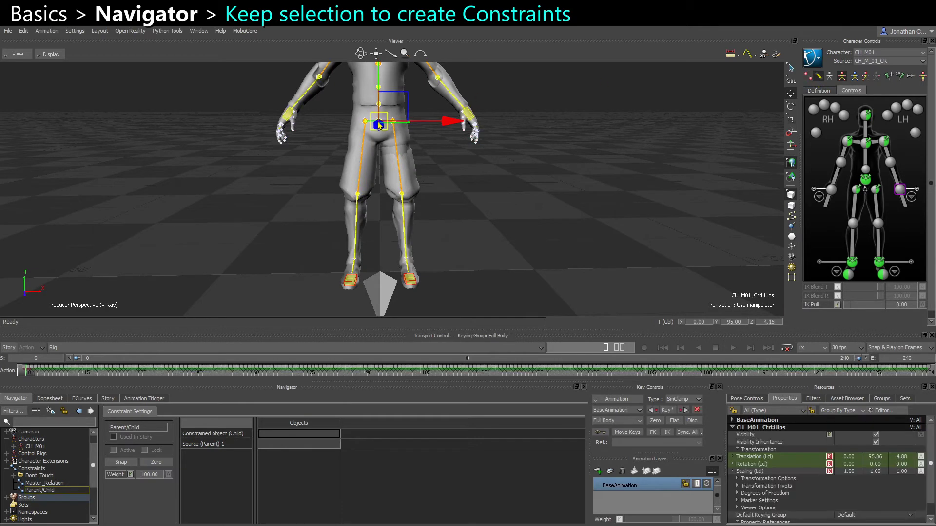
click(539, 249)
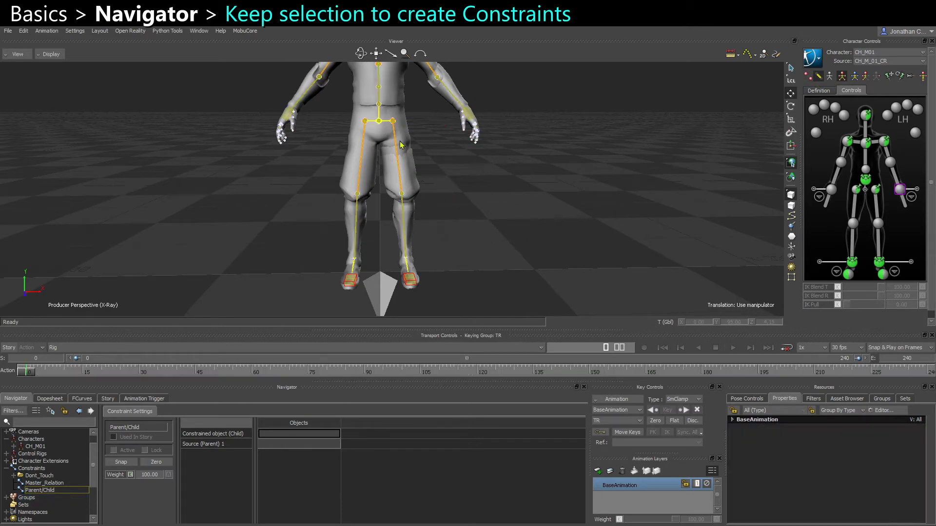
double_click(379, 122)
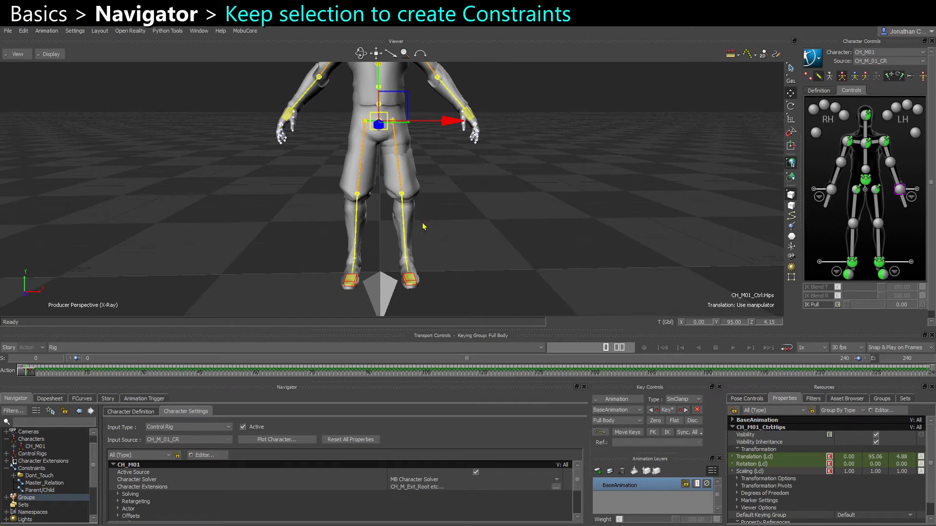
Step: Lock the Navigator on the Parent/Child constraint and assign the Hips control as its Source (Parent) 1
click(45, 491)
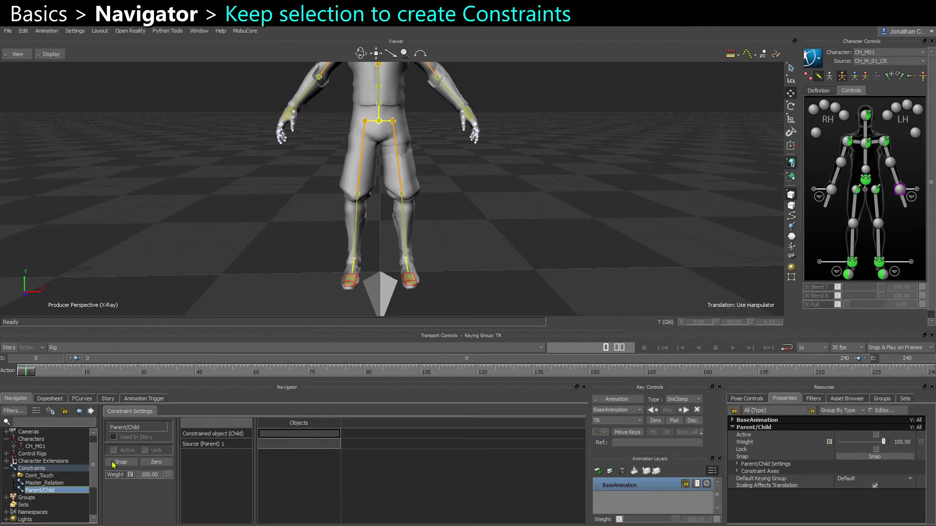
click(63, 411)
click(340, 135)
click(379, 124)
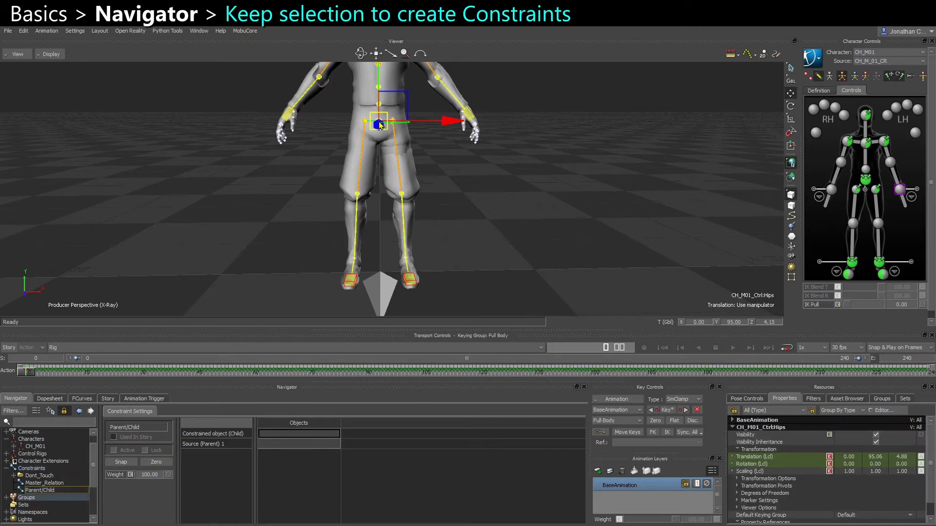
drag(572, 173, 294, 445)
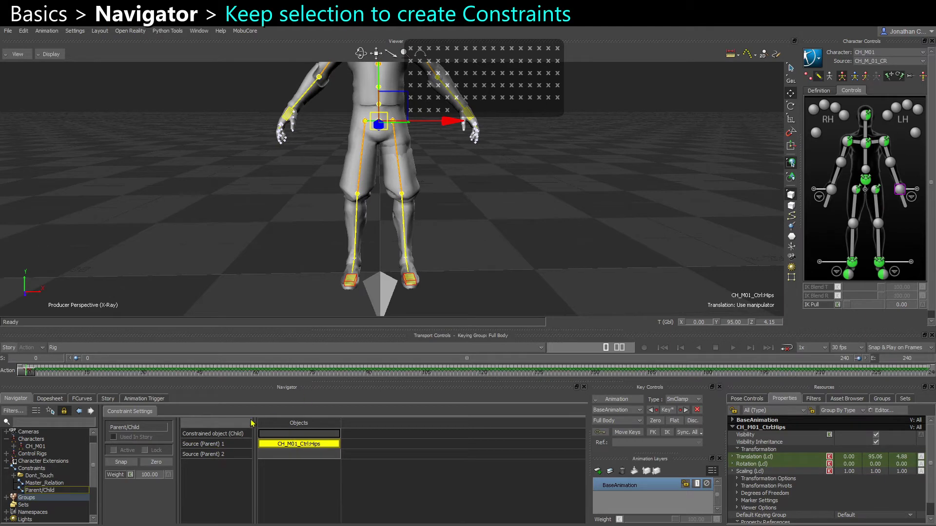
Step: With the Navigator unlocked, assign Root_CTL as the constrained object (child) of the Parent/Child constraint and zero the constraint
click(64, 409)
click(504, 187)
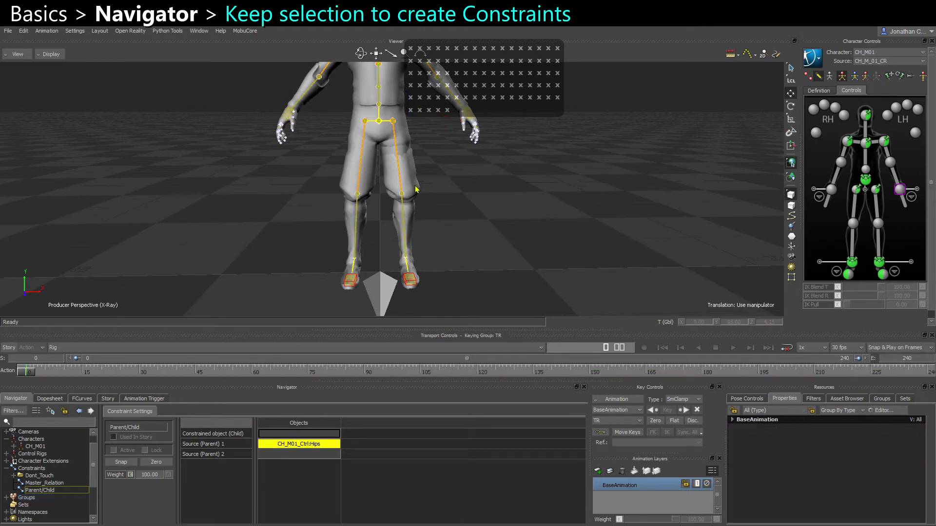
click(385, 293)
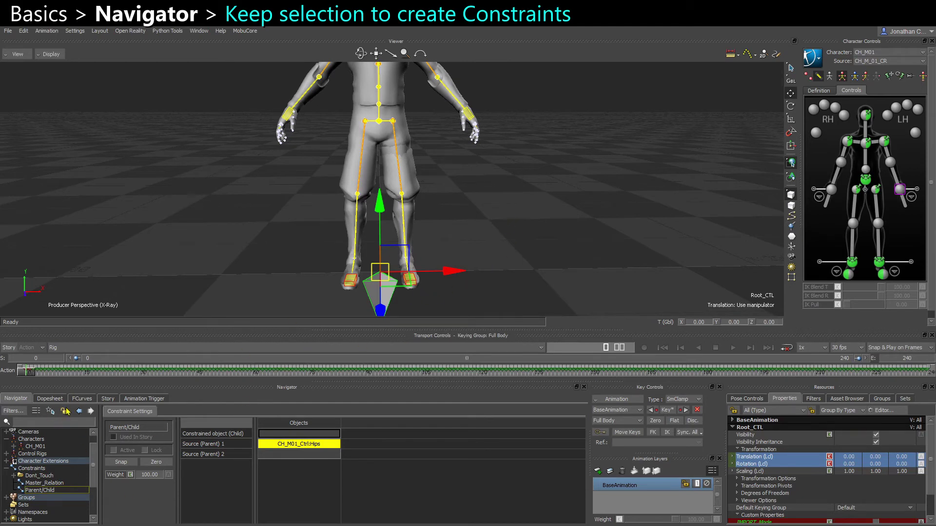
key(x)
drag(507, 211, 294, 434)
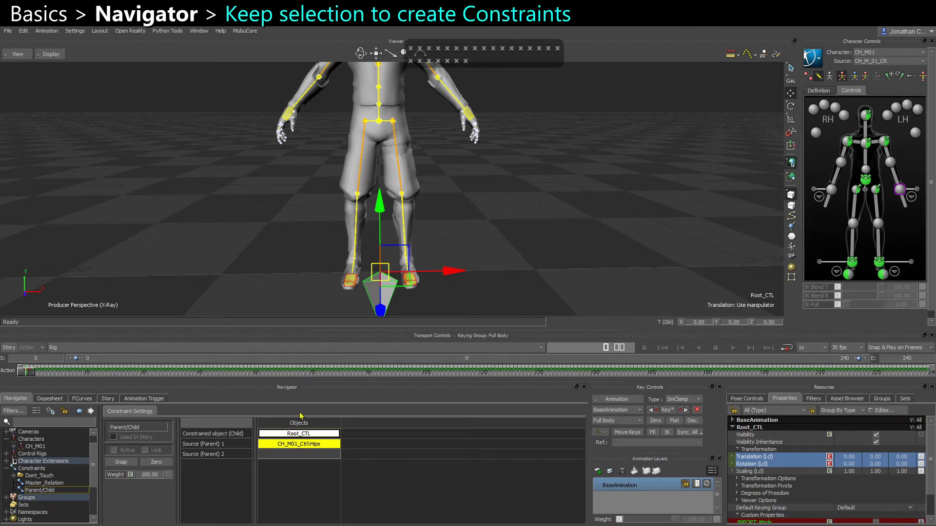
click(152, 464)
alt+drag(401, 242, 278, 272)
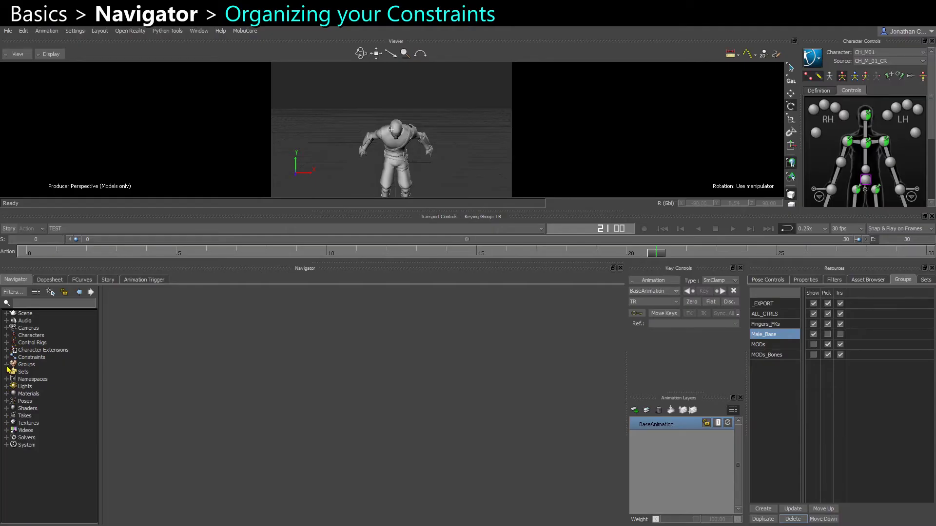
Step: Insert a new folder under Constraints in the Navigator and rename it Space_Switching
click(6, 358)
click(37, 358)
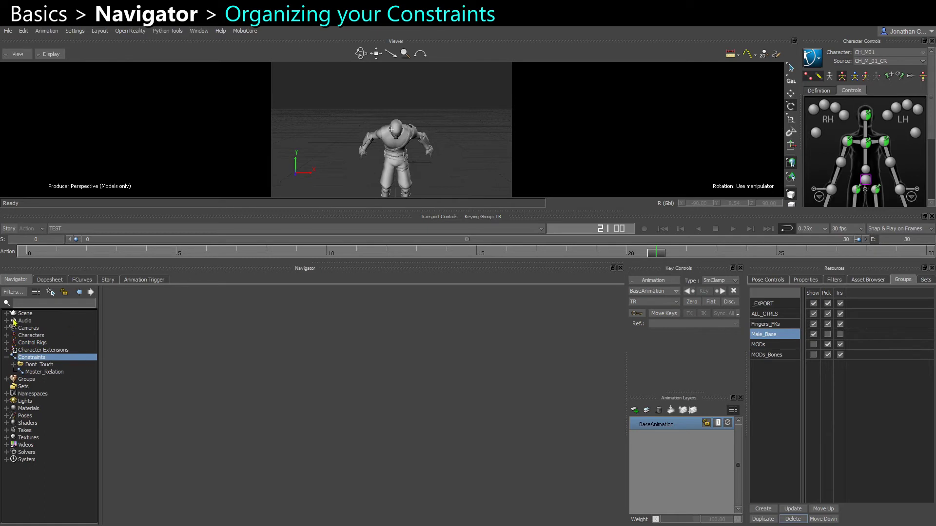
right_click(33, 359)
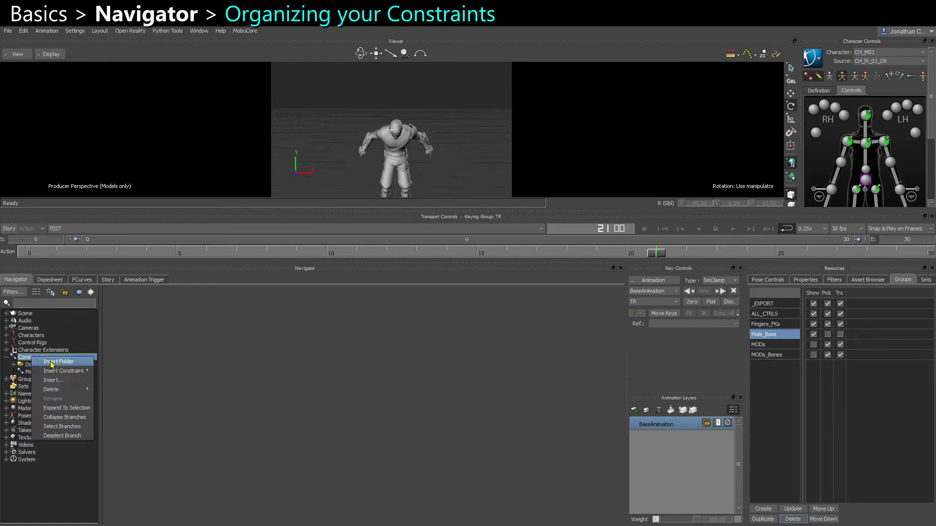
click(51, 363)
right_click(38, 380)
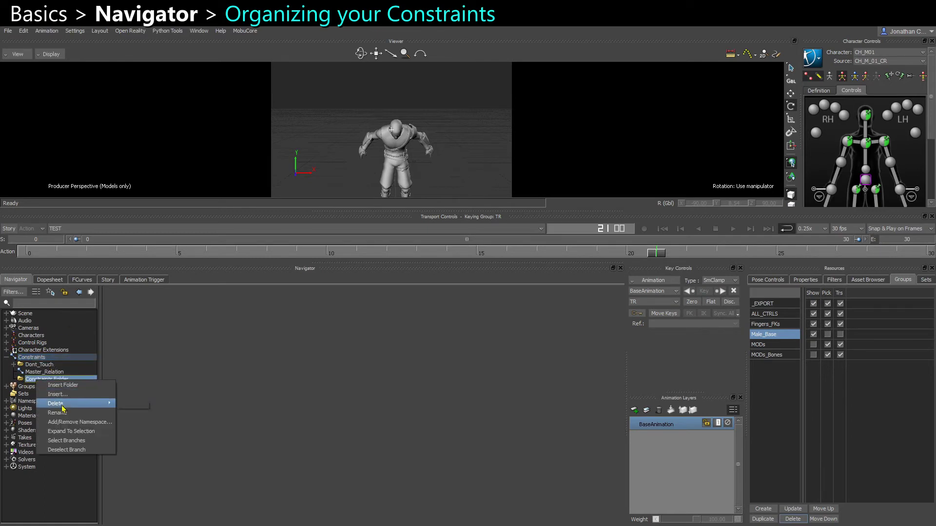
click(68, 413)
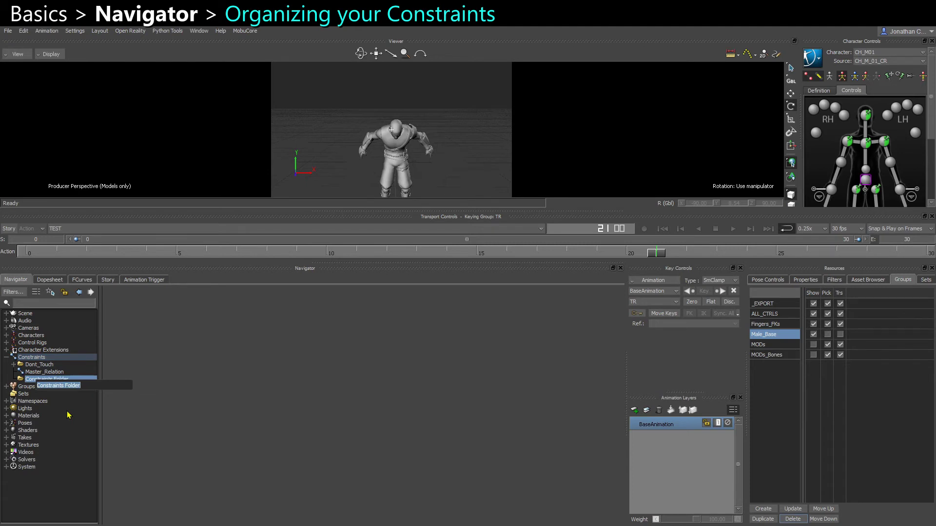
text(Spa)
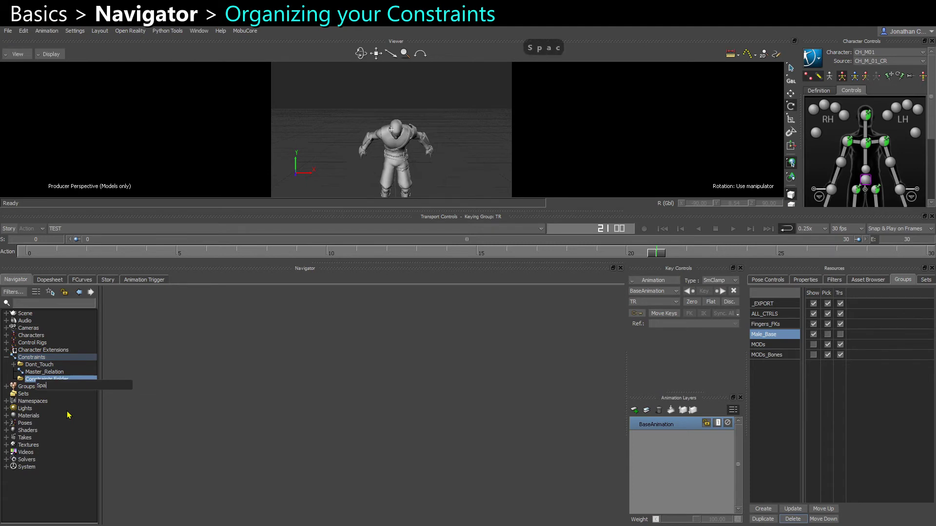
text(ce_Switching)
key(Return)
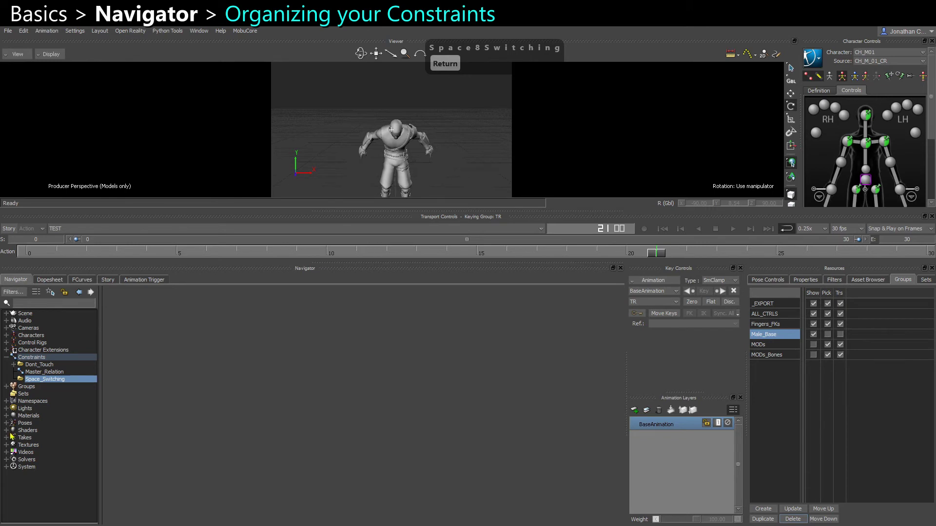
Step: Expand the Takes category and browse the separator takes --- TODO, --- DONE, --- EDITING and --- TEMP
click(5, 430)
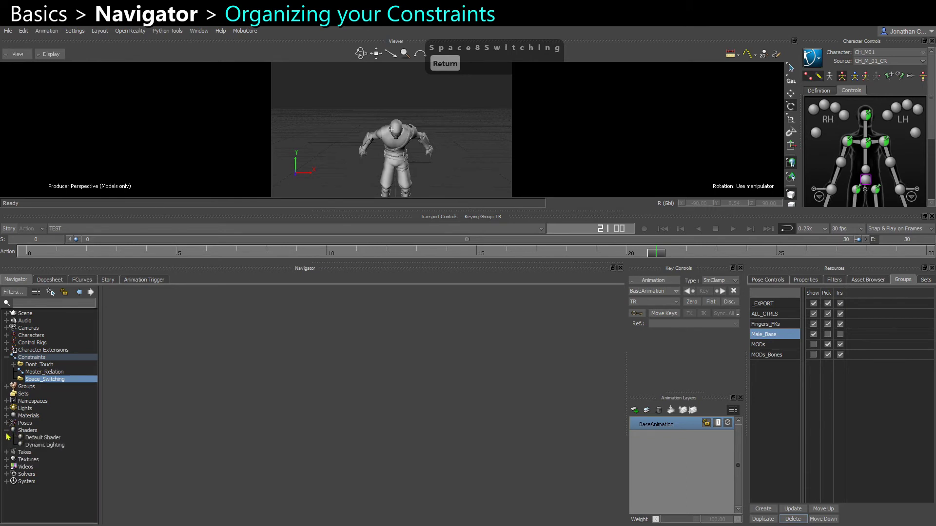
click(6, 431)
click(6, 438)
scroll(49, 449, down, 1)
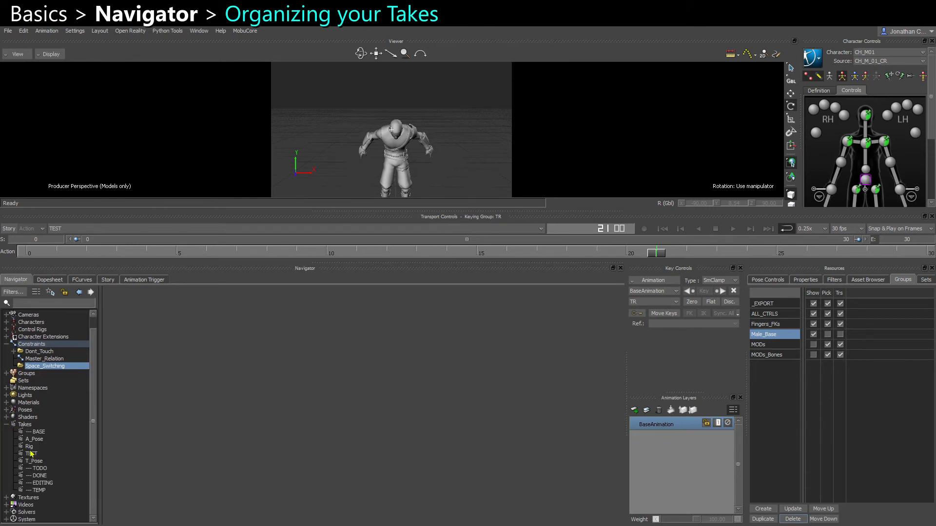
click(43, 468)
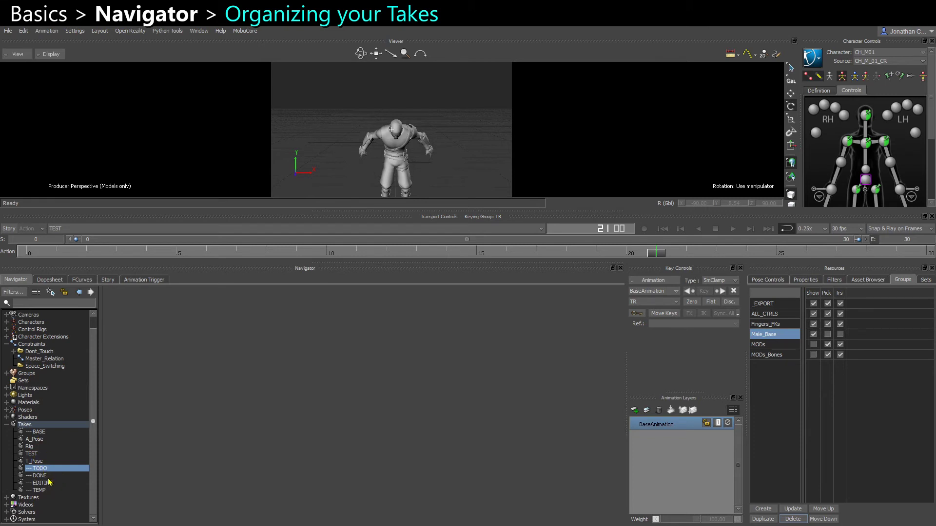
click(44, 477)
click(40, 490)
click(39, 482)
click(38, 476)
Step: Duplicate the --- TODO take and rename the copy --- BIN
drag(37, 470, 39, 469)
right_click(39, 469)
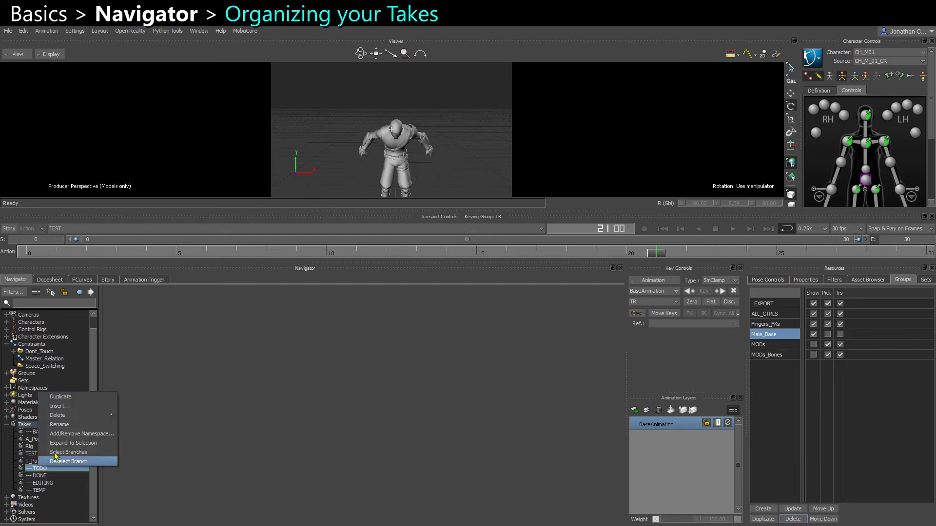
click(60, 396)
click(51, 498)
right_click(52, 497)
click(73, 485)
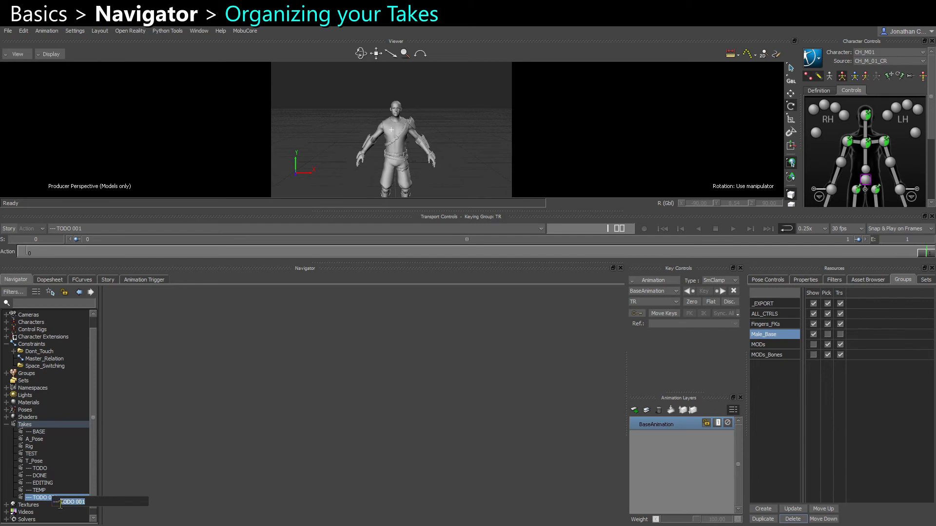
text(BIN)
key(Return)
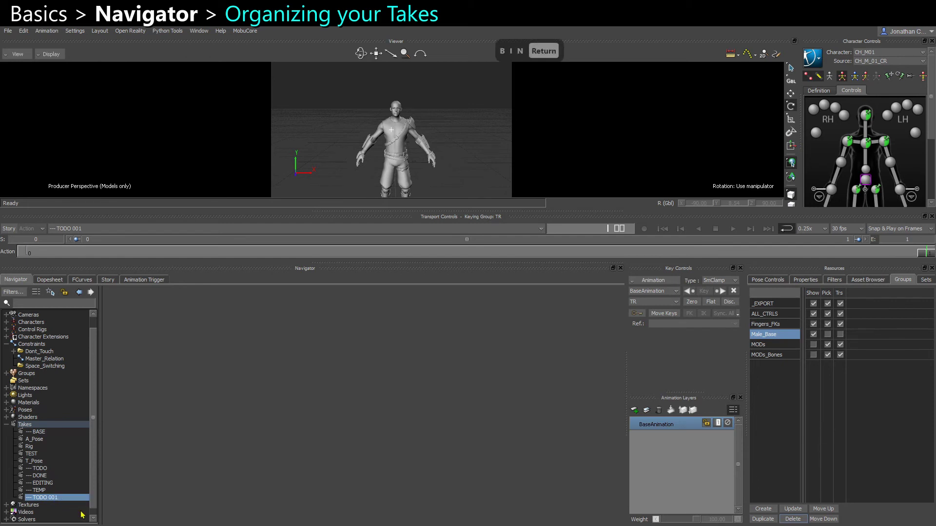
Step: Highlight the --- TODO take and the T_Pose take above it in the Navigator's Takes list
drag(43, 469, 21, 463)
click(42, 469)
click(42, 463)
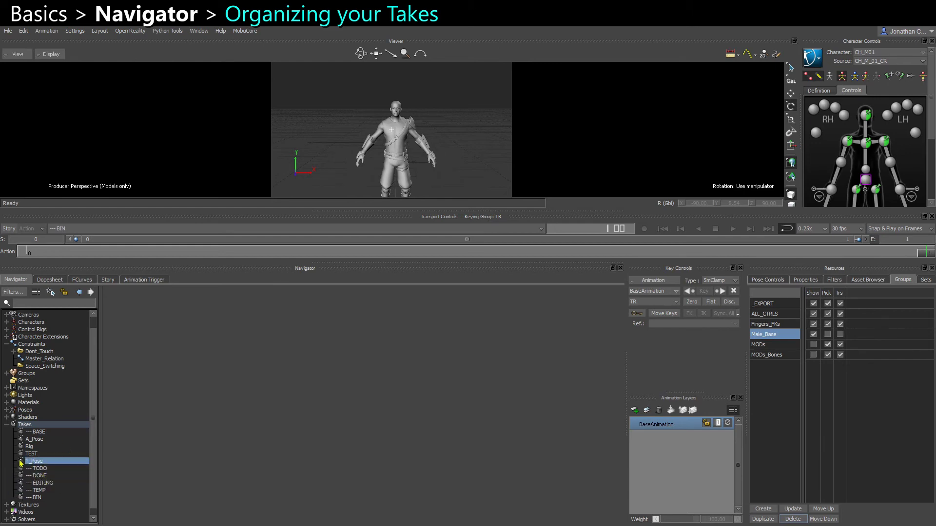
Step: Show the Pose Controls and widen the Resources area to reveal the full list of poses
click(778, 280)
drag(849, 384, 746, 395)
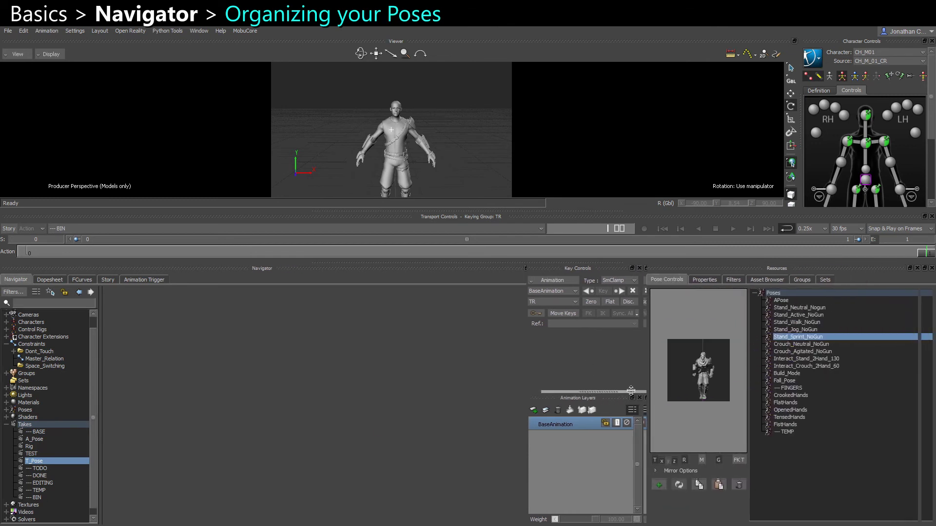
Step: Highlight the separator poses --- FINGERS and --- TEMP in the Pose Controls list
click(770, 388)
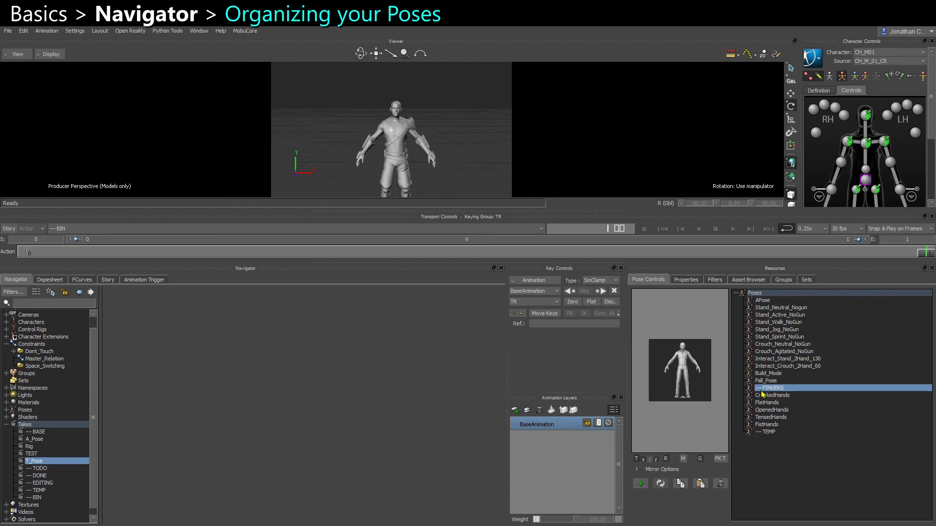
click(764, 433)
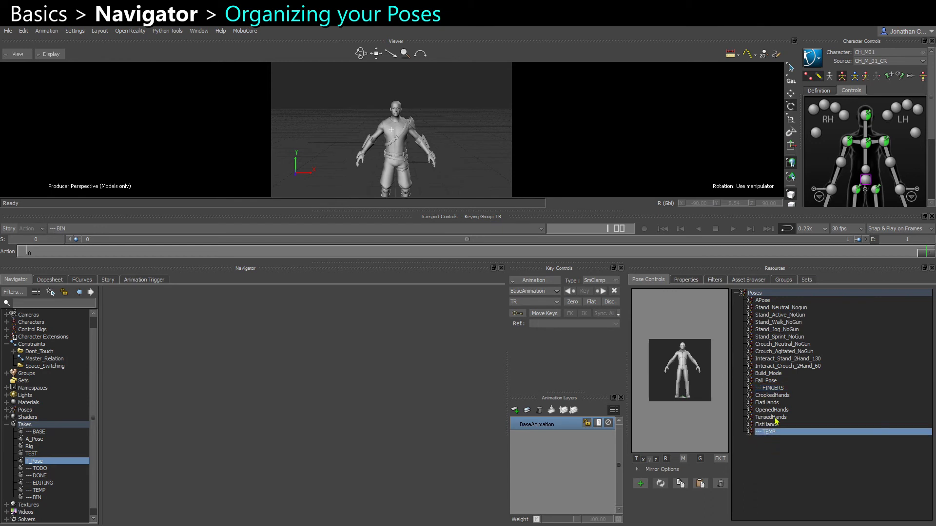
click(778, 389)
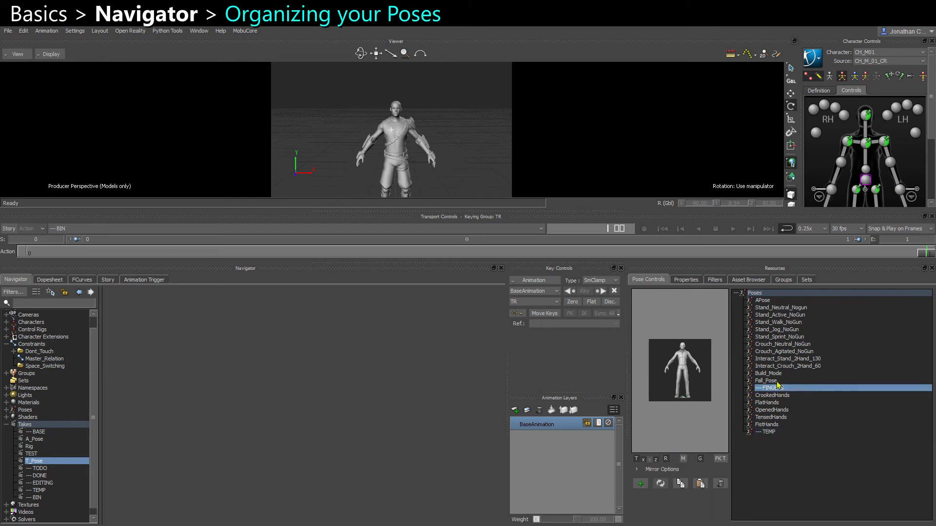
click(779, 433)
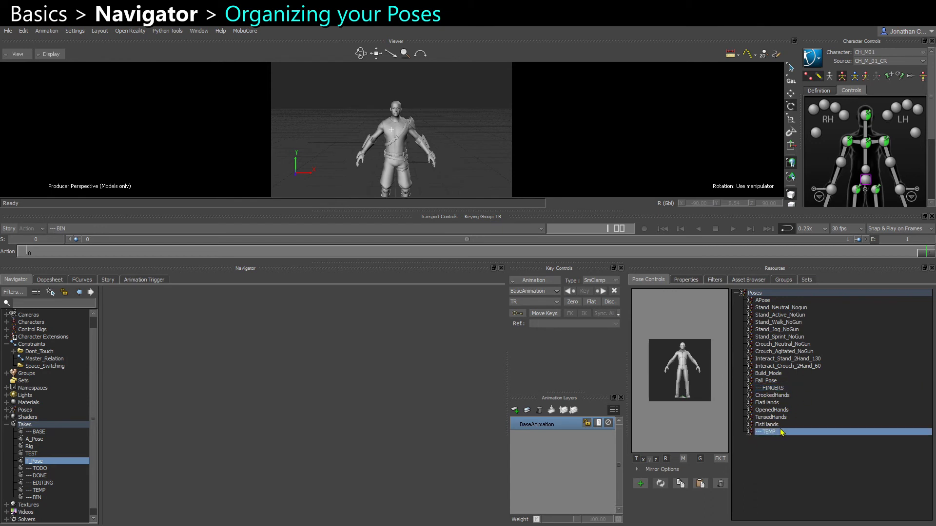
Step: Browse the body poses listed above --- FINGERS, previewing Fall_Pose, standing and crouching NoGun poses, and Build_Mode
click(779, 381)
click(780, 351)
click(777, 330)
click(775, 315)
click(779, 351)
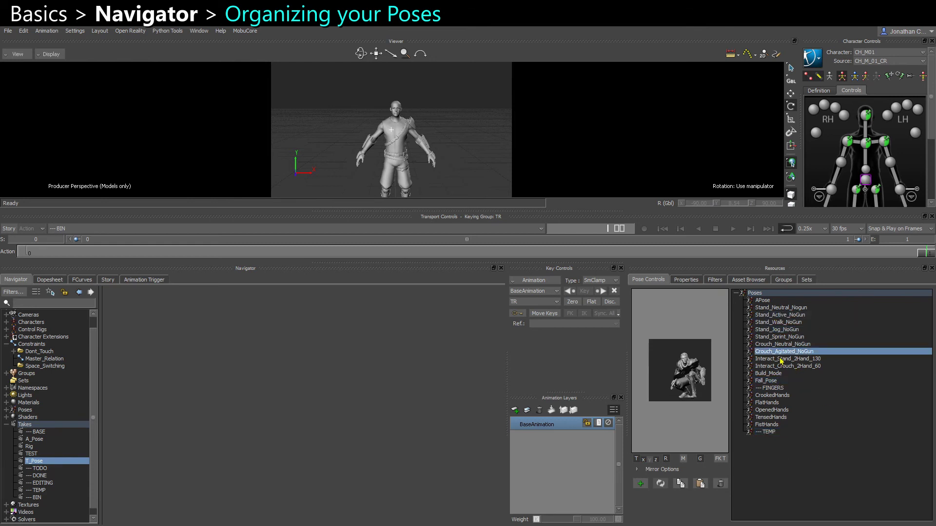
click(776, 345)
click(786, 373)
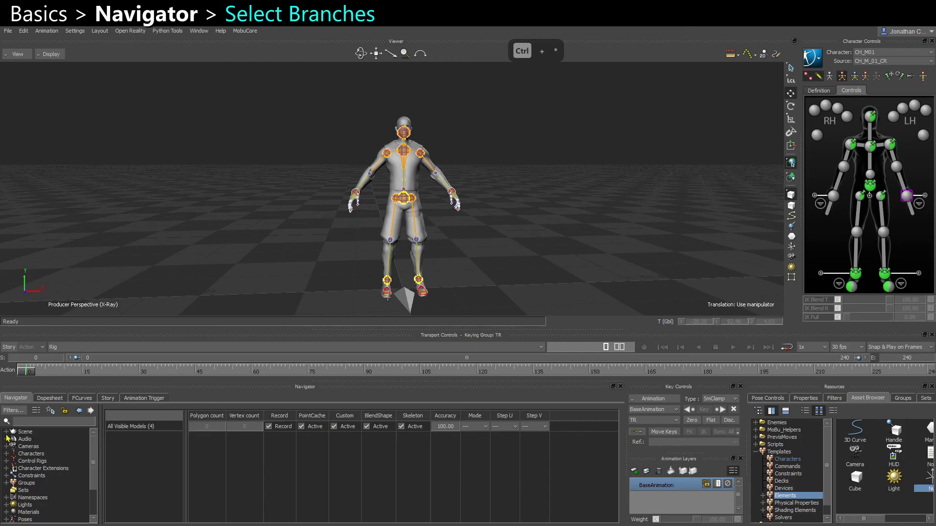
Step: Expand the Scene category, select CH_M_01, and show and collapse its child hierarchy
click(6, 433)
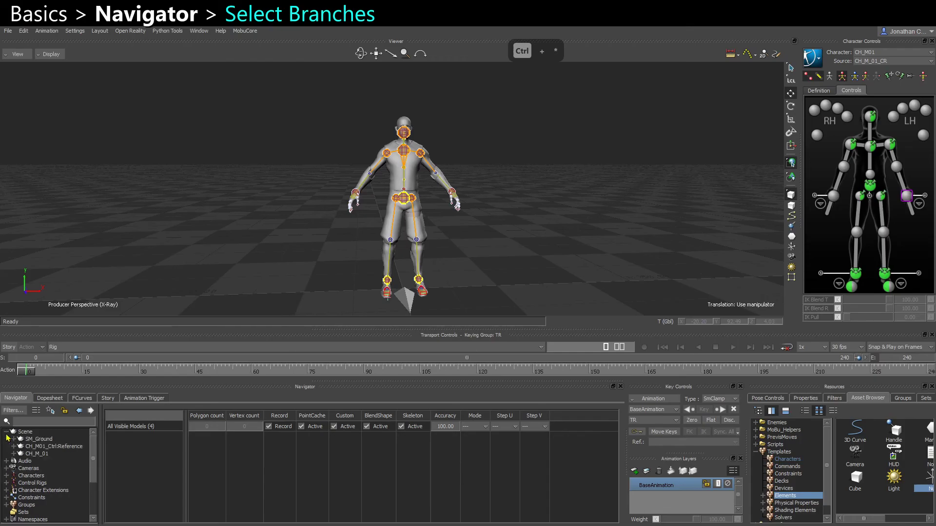
click(40, 454)
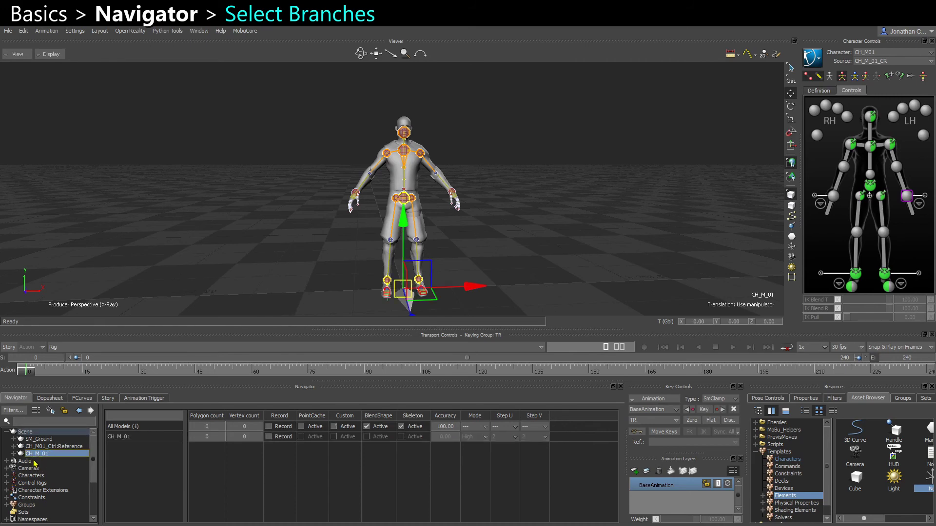
click(13, 453)
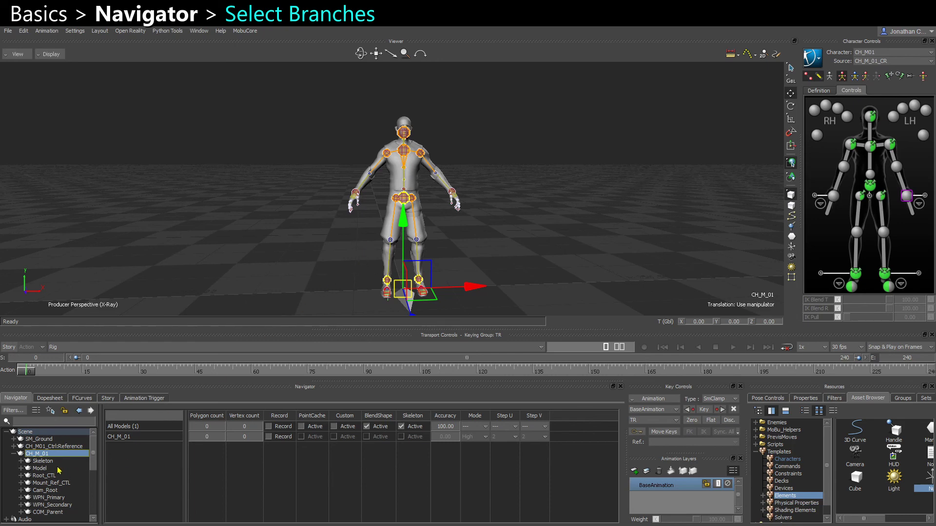
click(14, 454)
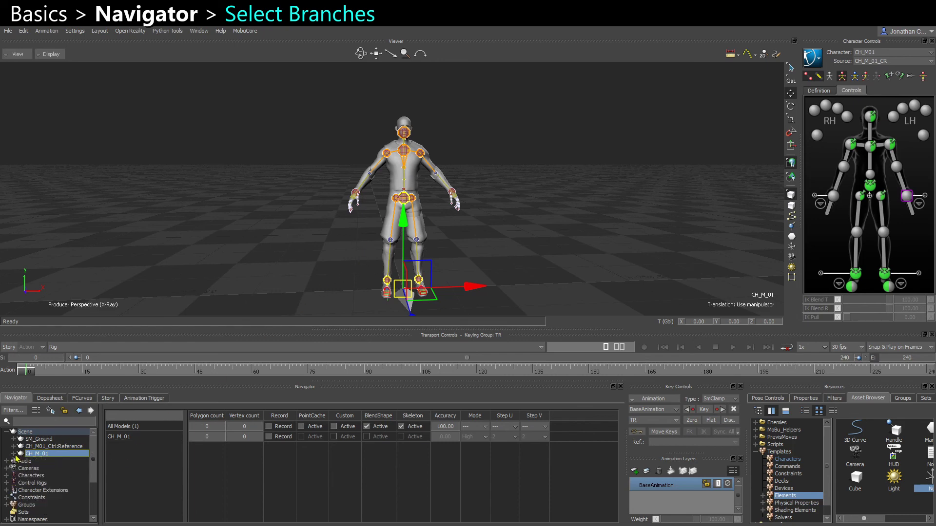
Step: Expand the Characters category and apply Select Branches to the CH_M01 character
click(6, 476)
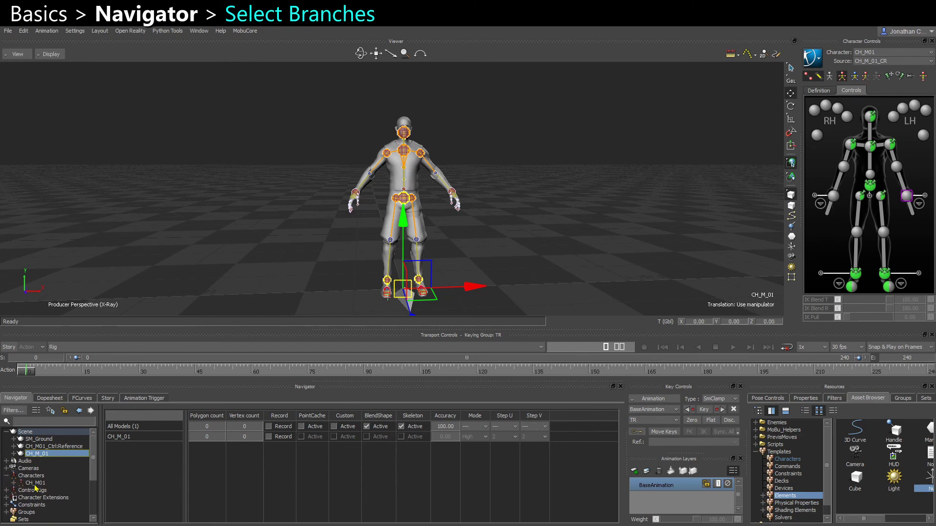
click(36, 483)
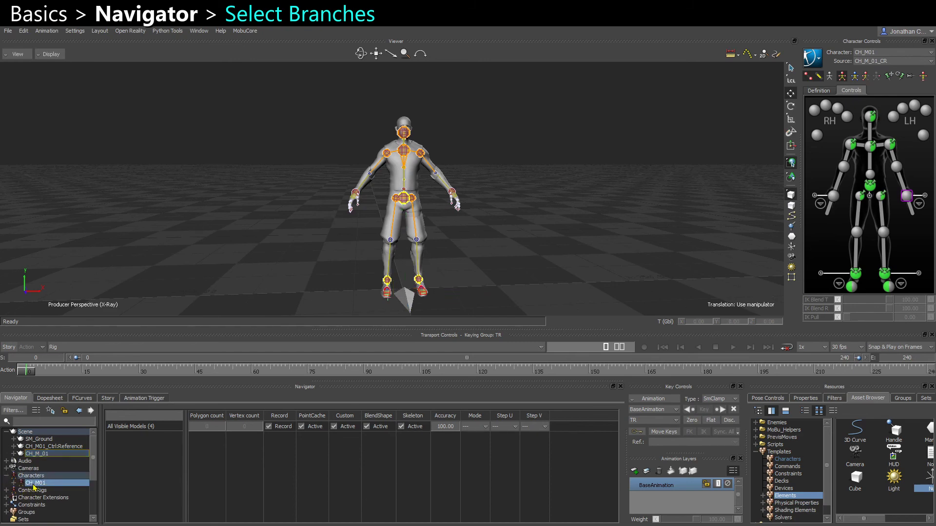
right_click(34, 486)
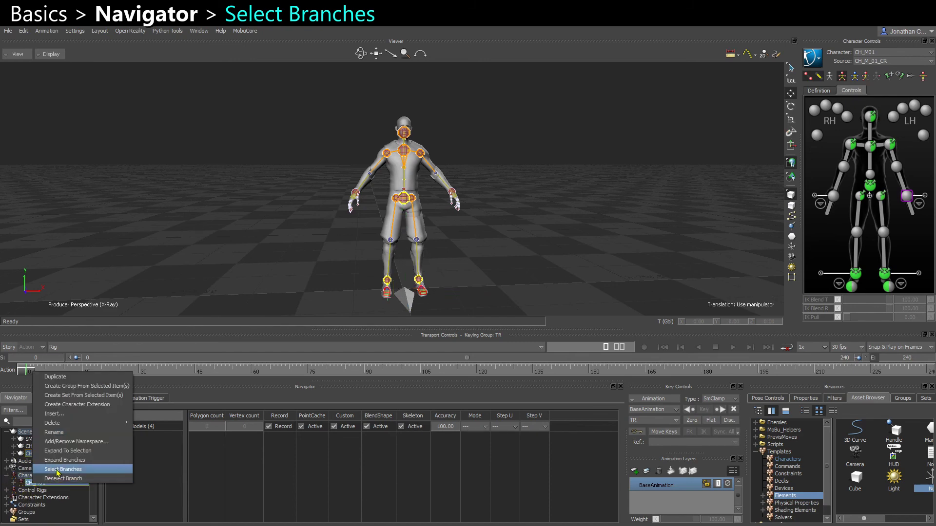
click(87, 472)
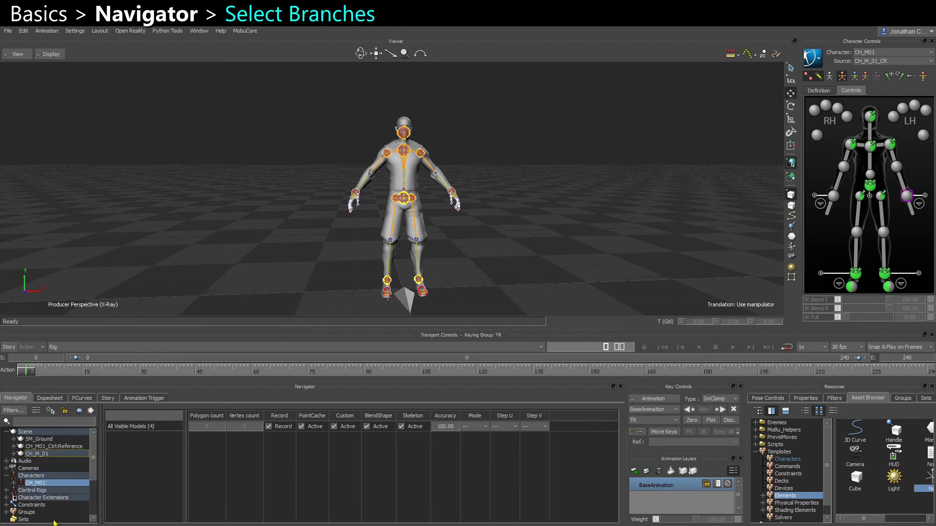
Step: Enlarge the Navigator area and expand Character Extensions and Control Rigs to inspect the items selected with the character
drag(110, 328, 119, 268)
click(6, 437)
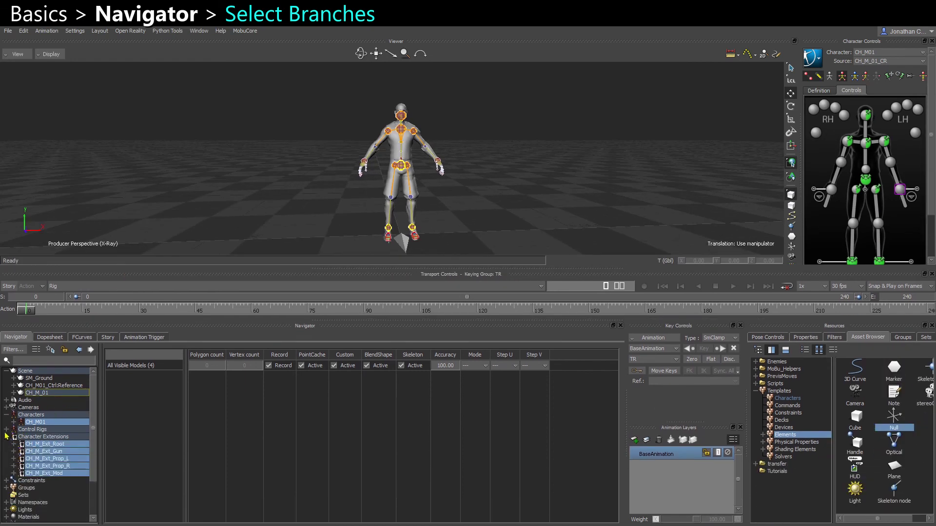
click(6, 430)
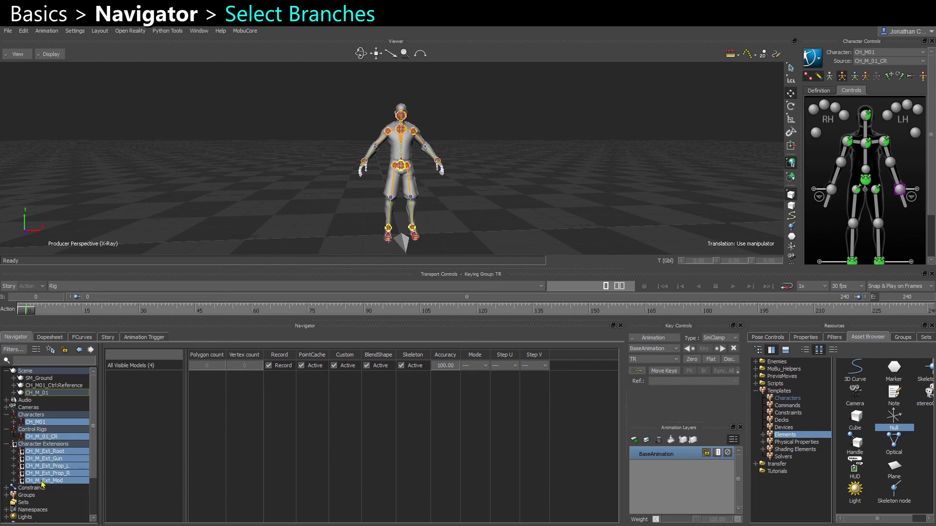
Step: Delete the selected CH_M01 character with its control rig and character extensions, accepting every deletion confirmation
right_click(47, 424)
mouse_move(88, 342)
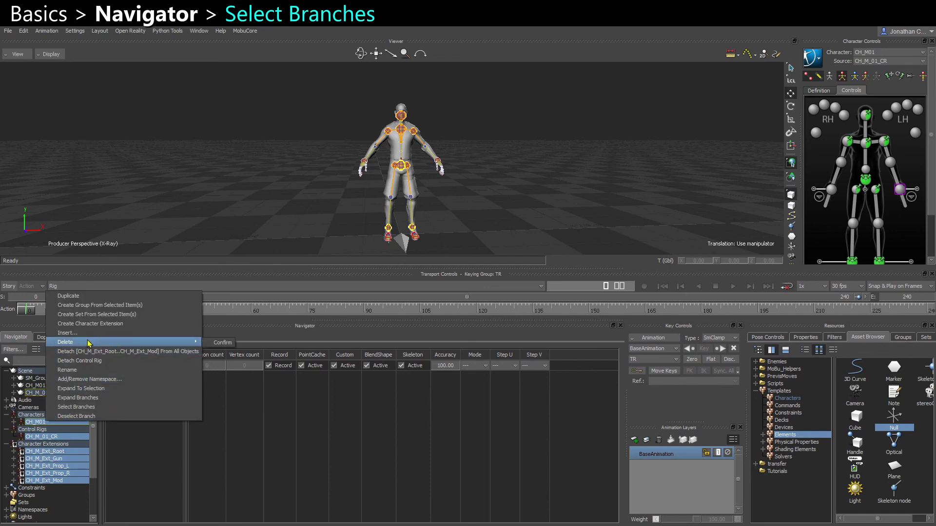
click(215, 341)
click(491, 301)
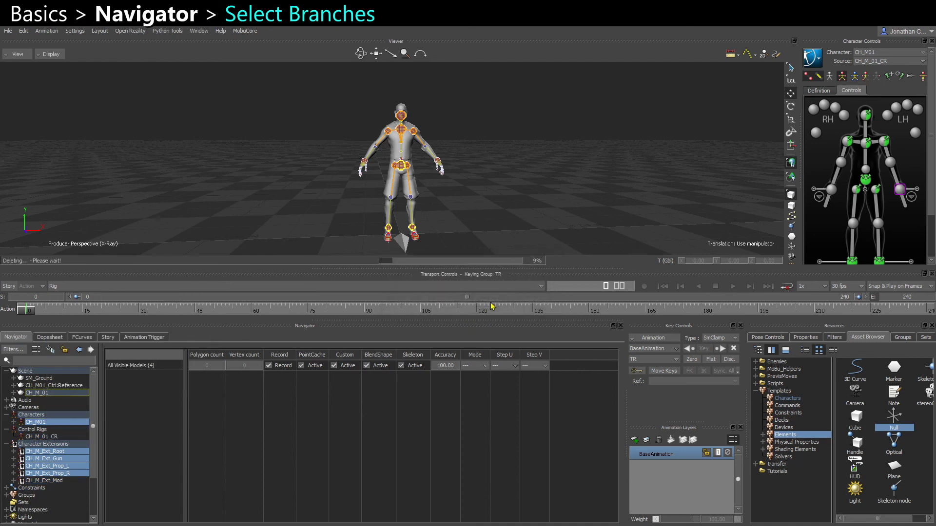
click(474, 307)
click(474, 307)
click(474, 307)
click(483, 307)
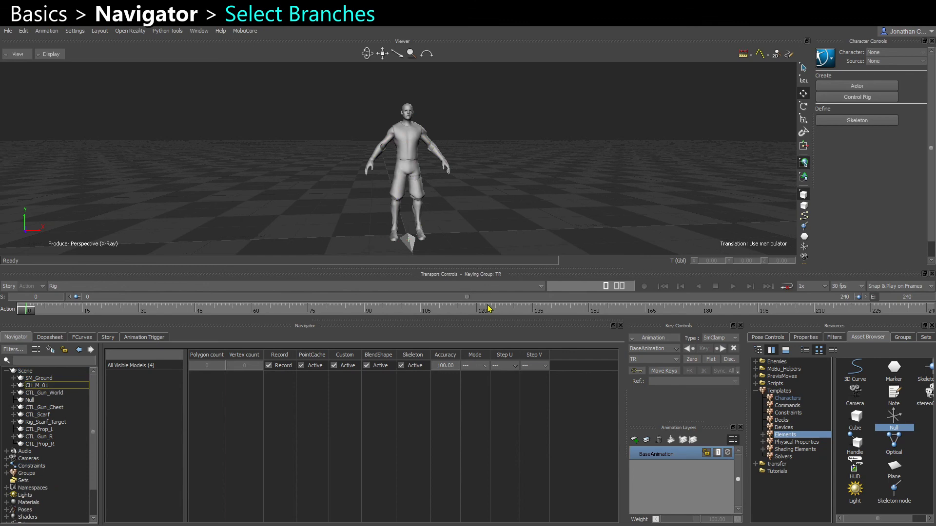
Step: Insert a new folder under Constraints and a second folder nested inside it
click(6, 466)
right_click(30, 468)
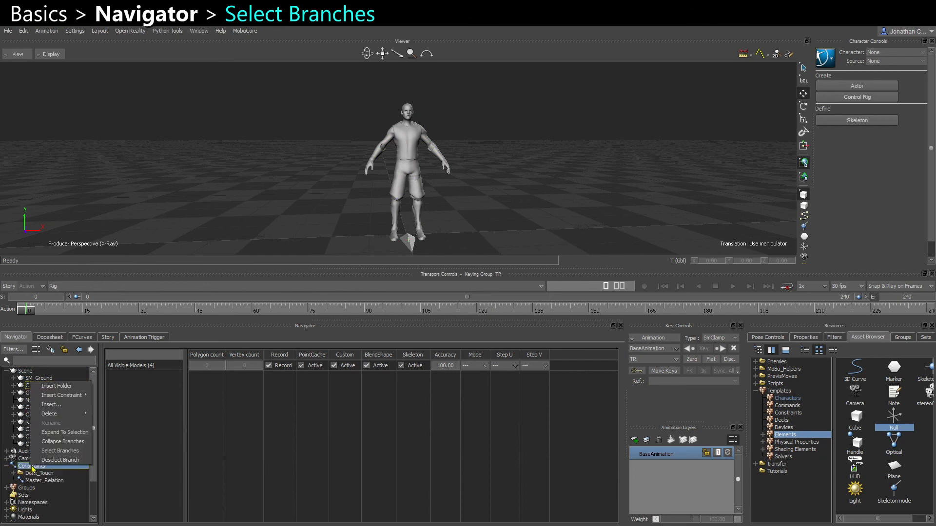
click(61, 389)
right_click(39, 488)
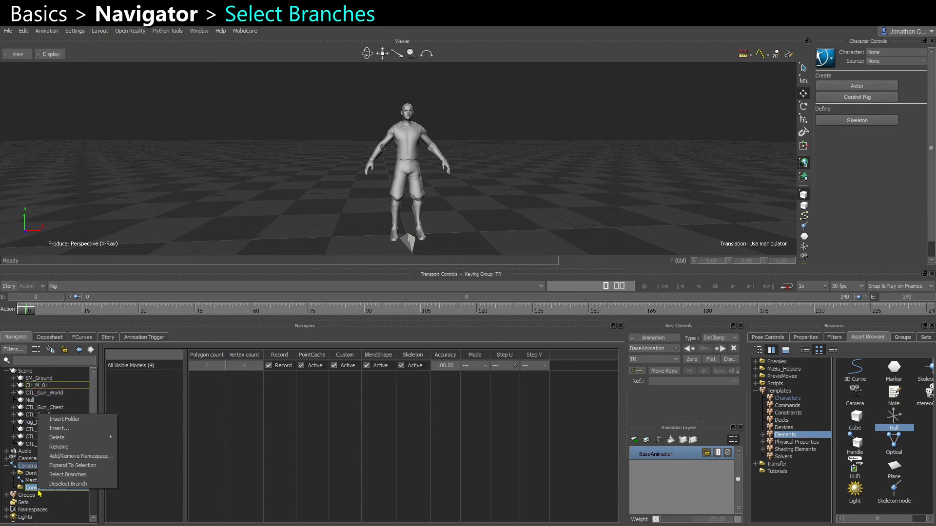
click(68, 419)
Step: Expand the new constraints folder and use Select Branches to select it together with its nested folder
click(13, 488)
right_click(45, 488)
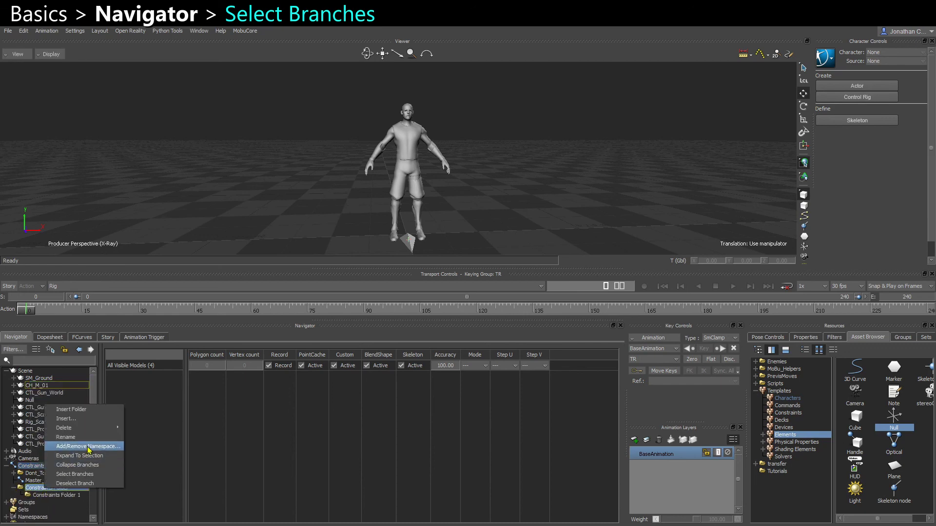
click(96, 475)
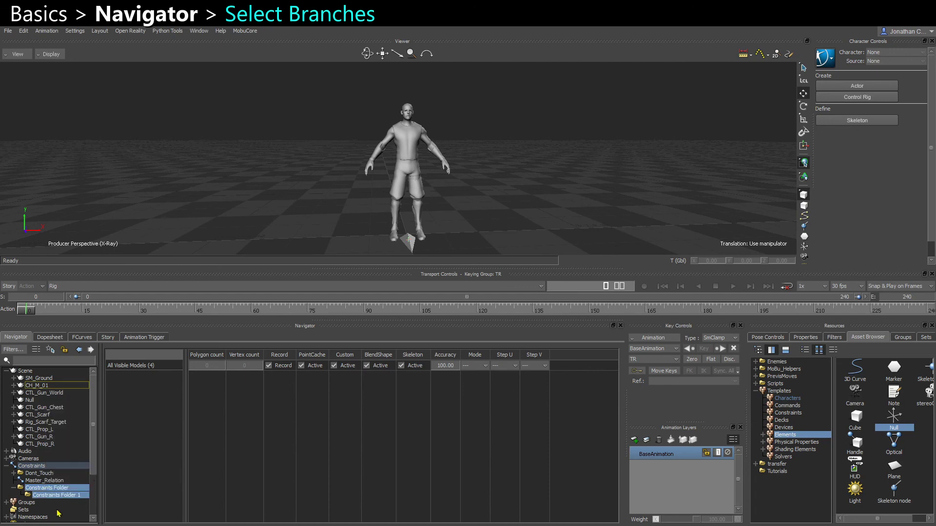